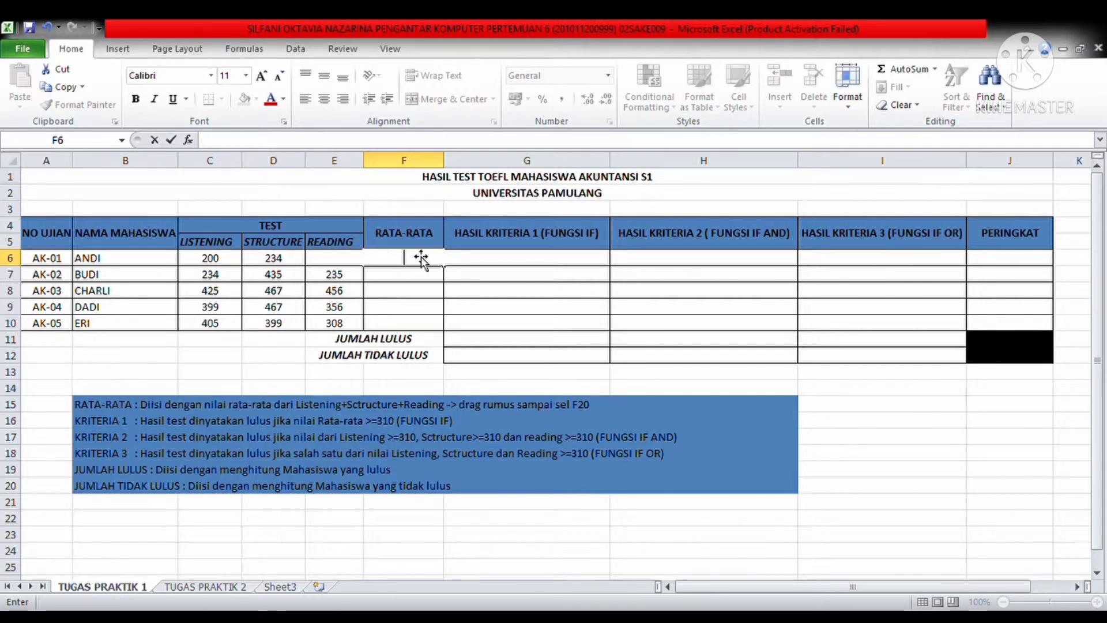
Step: Enter =AVERAGE(C6:E6) in F6 for the first student's RATA-RATA and fill the formula down to F10
text(=AVERAG)
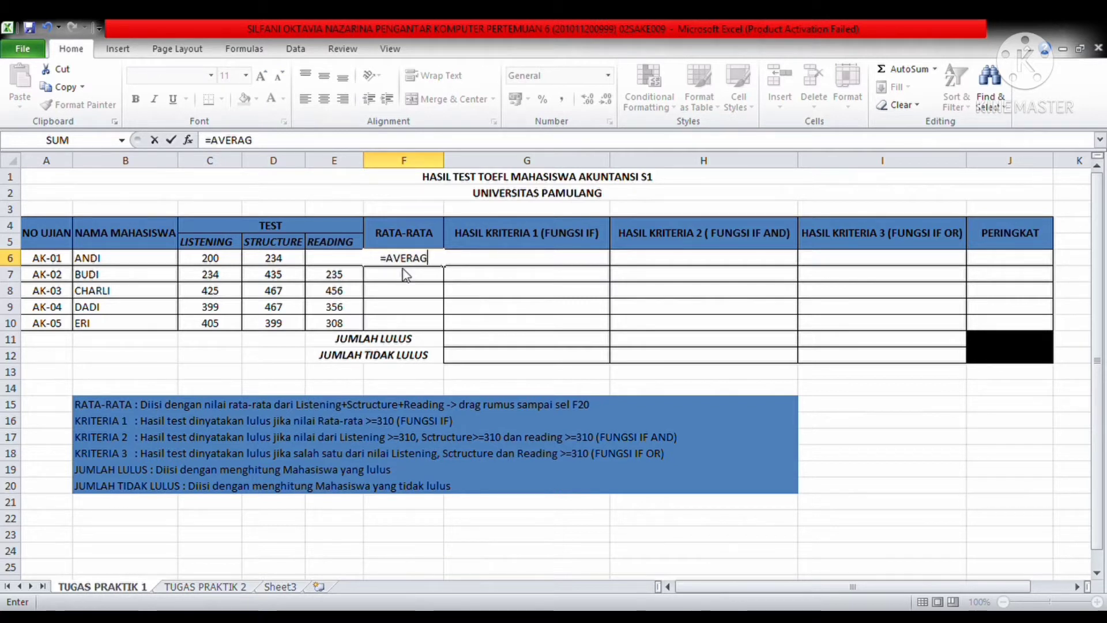
text(E()
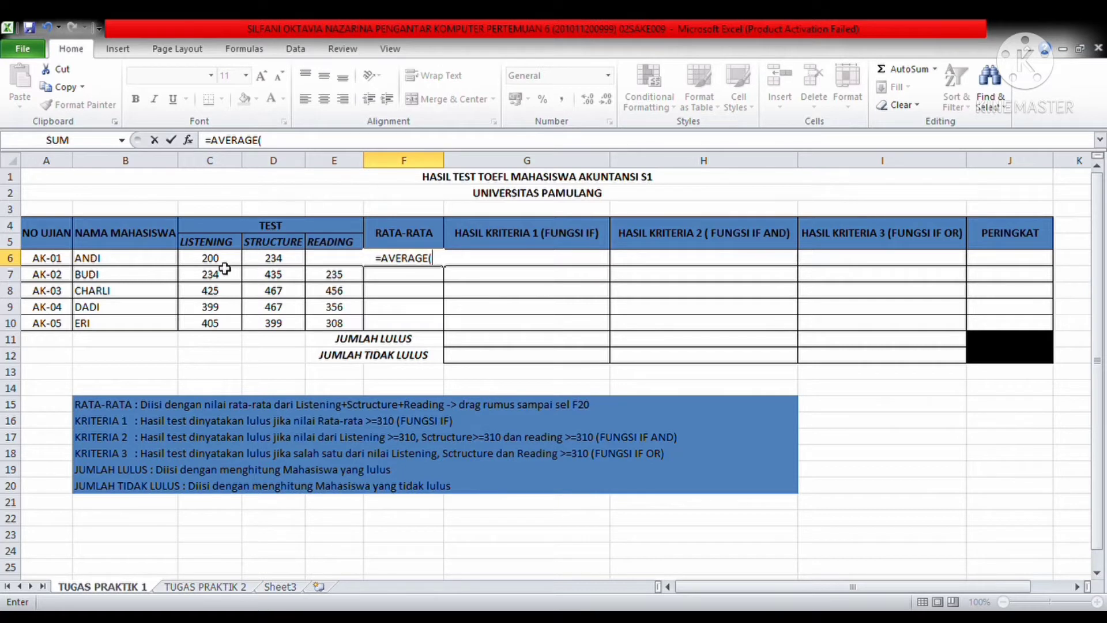
drag(213, 259, 319, 264)
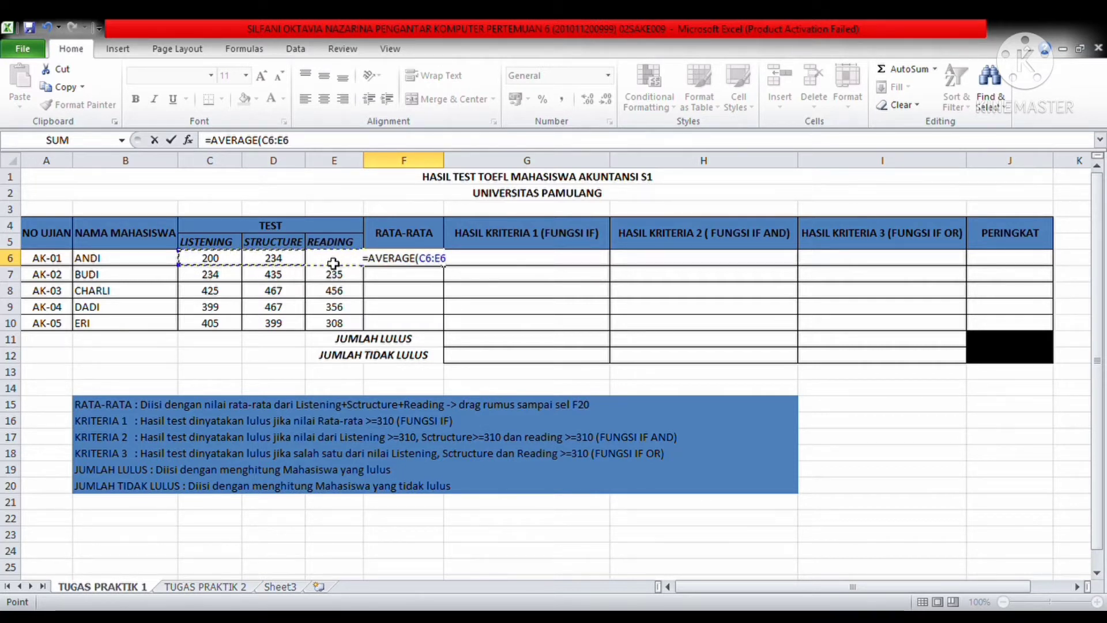
text())
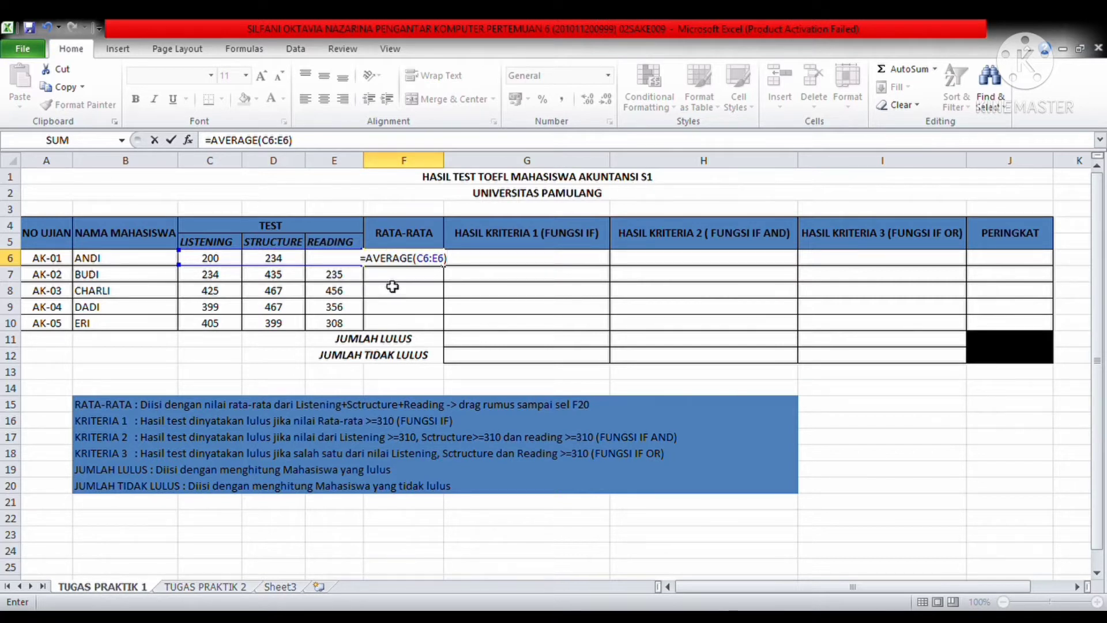
key(Return)
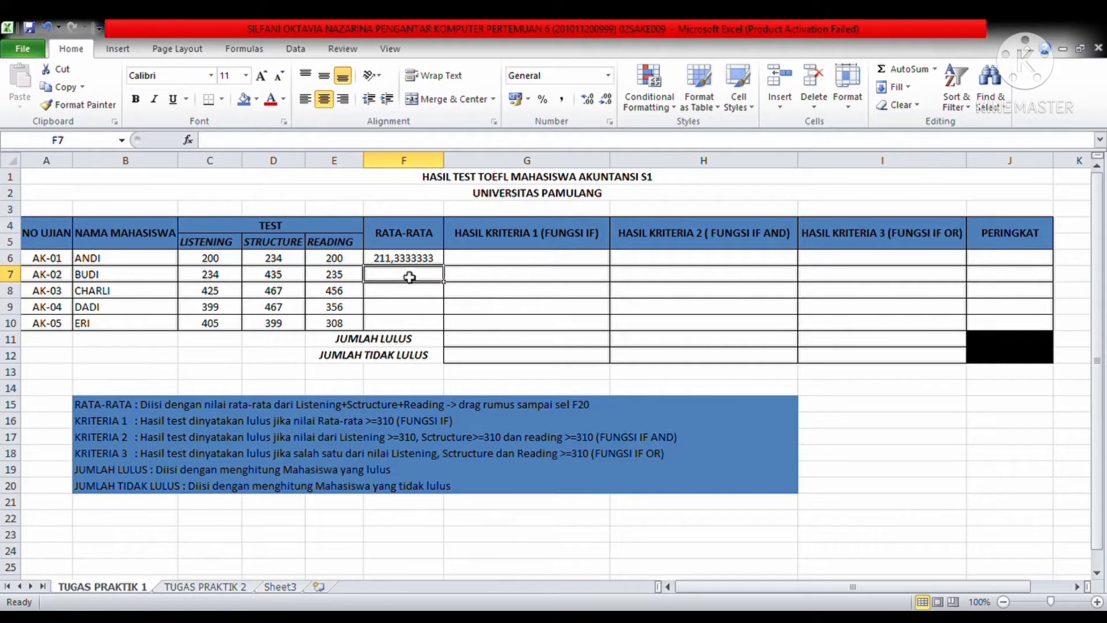
click(439, 262)
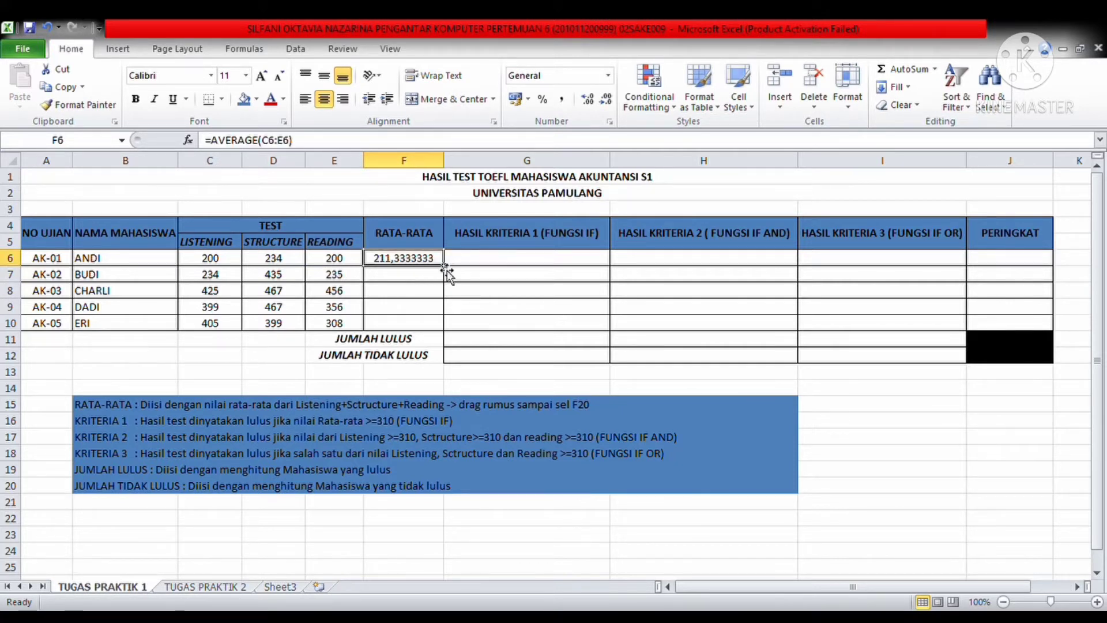
drag(444, 268, 449, 330)
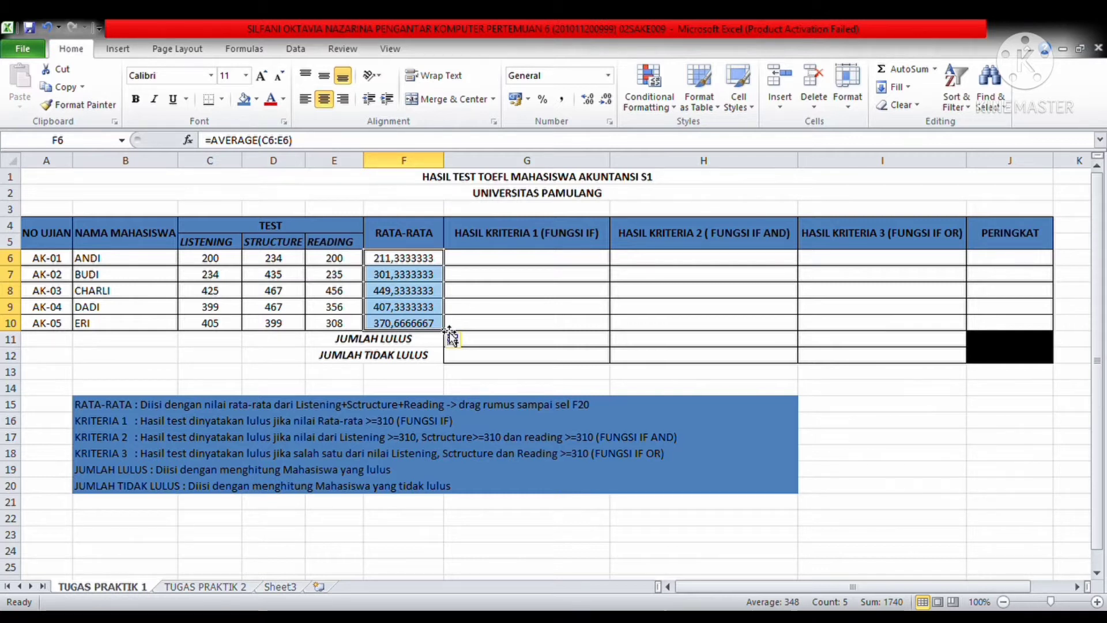
Step: Enter =IF(F6>=310;"LULUS";"TIDAK LULUS") in G6 under HASIL KRITERIA 1
click(484, 262)
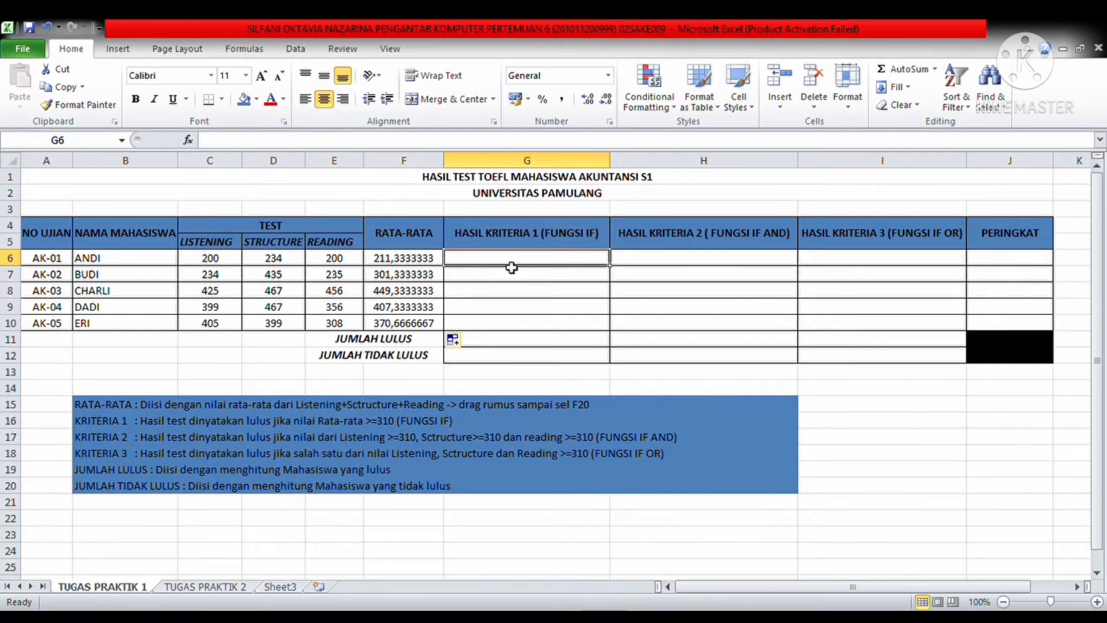
text(=IF)
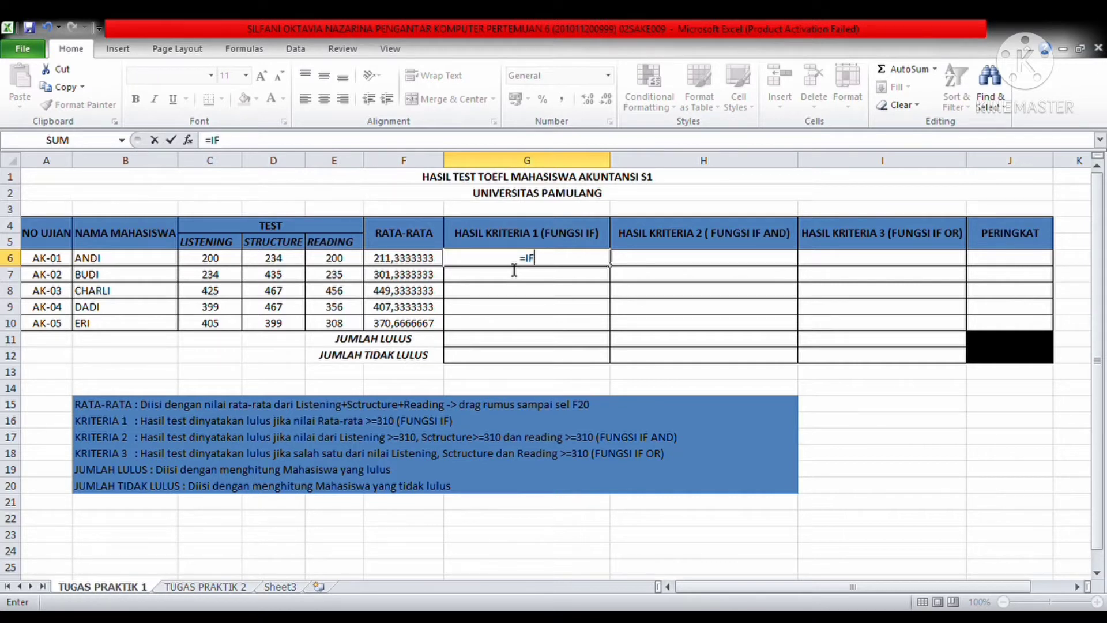
text(()
click(434, 262)
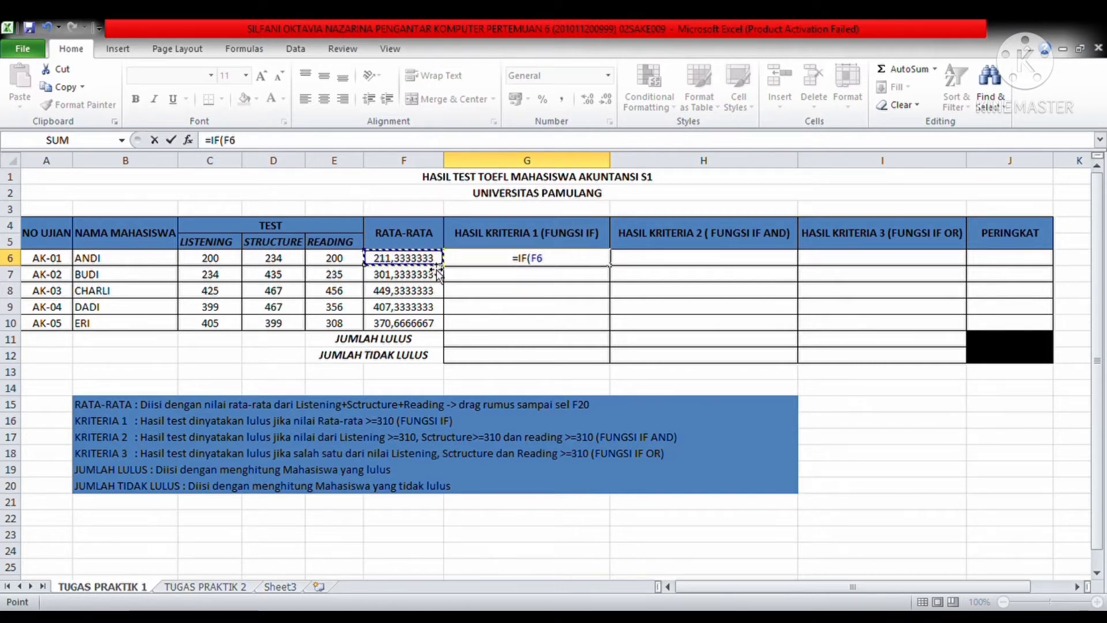
text(>=310)
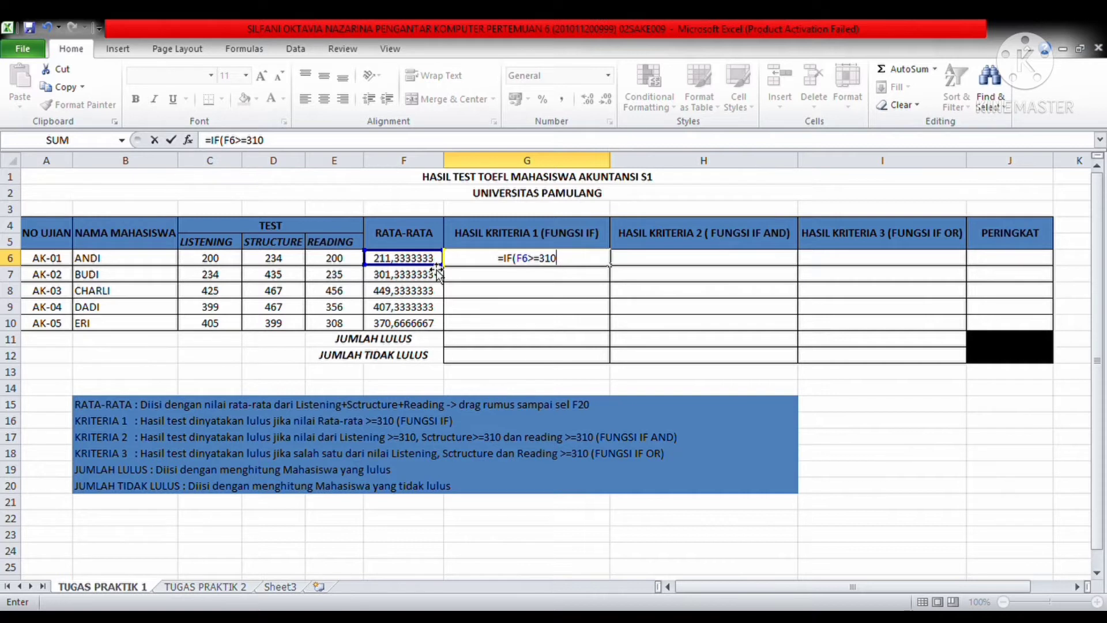
text(;z)
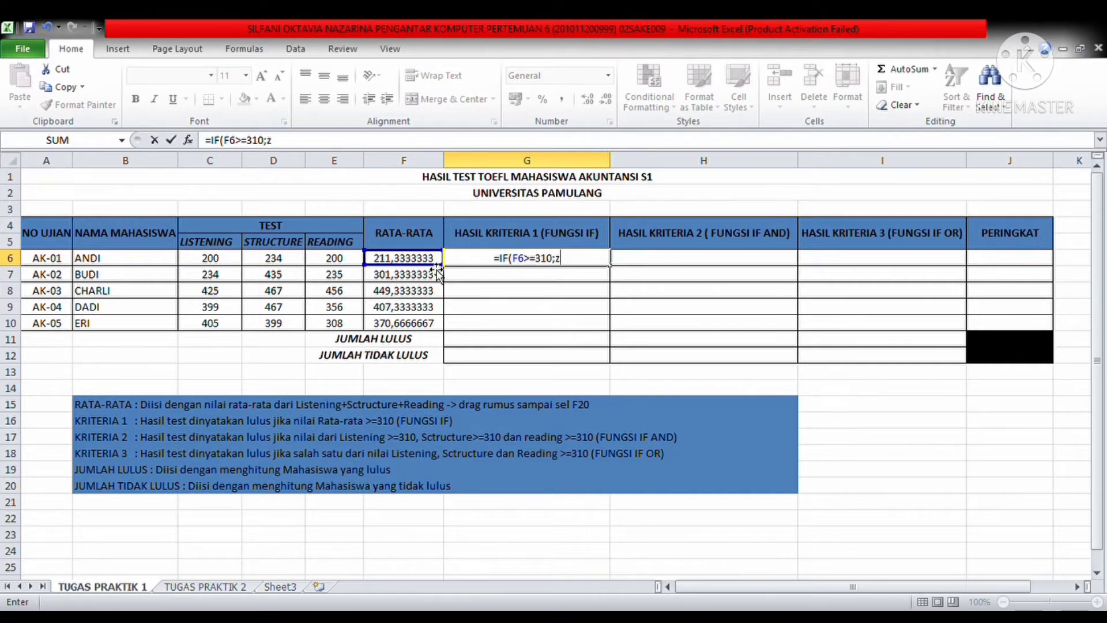
key(BackSpace)
text("LULUS)
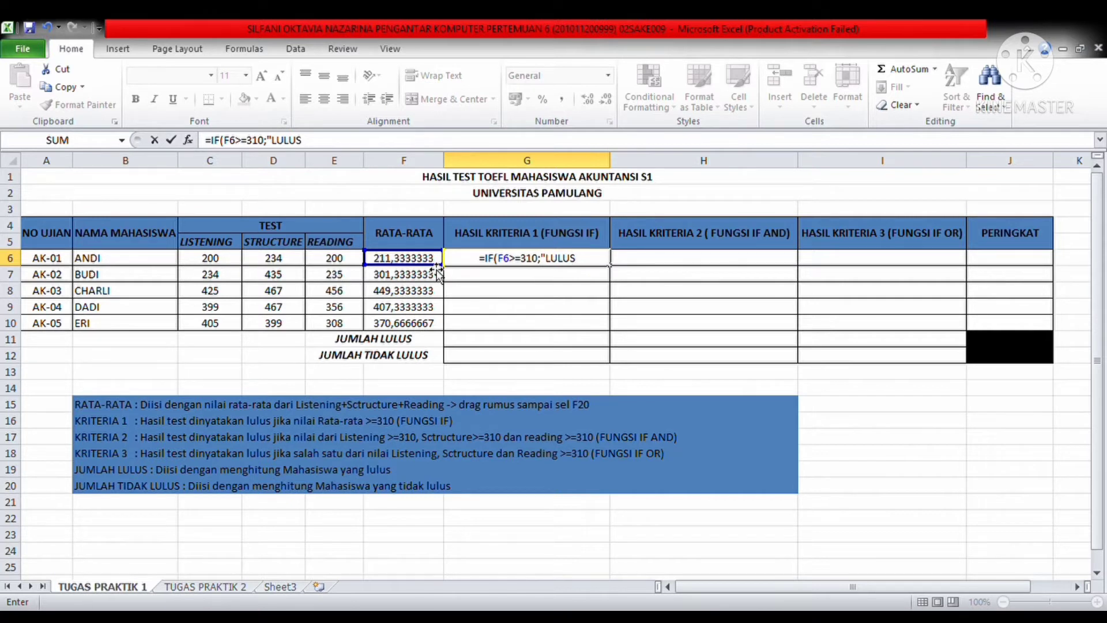
text(")
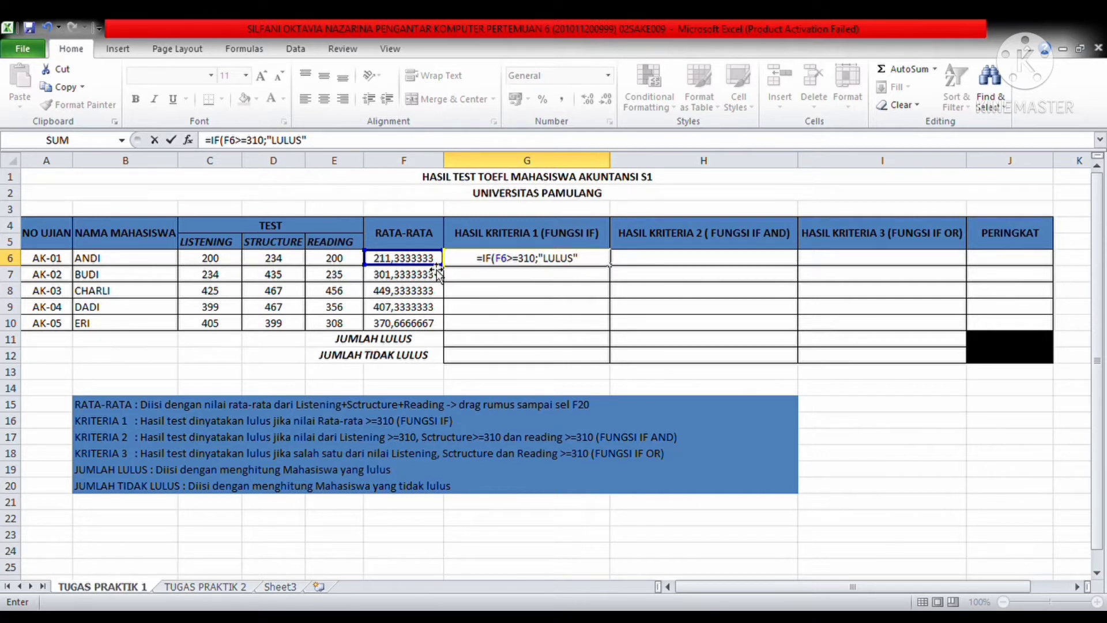
text(;)
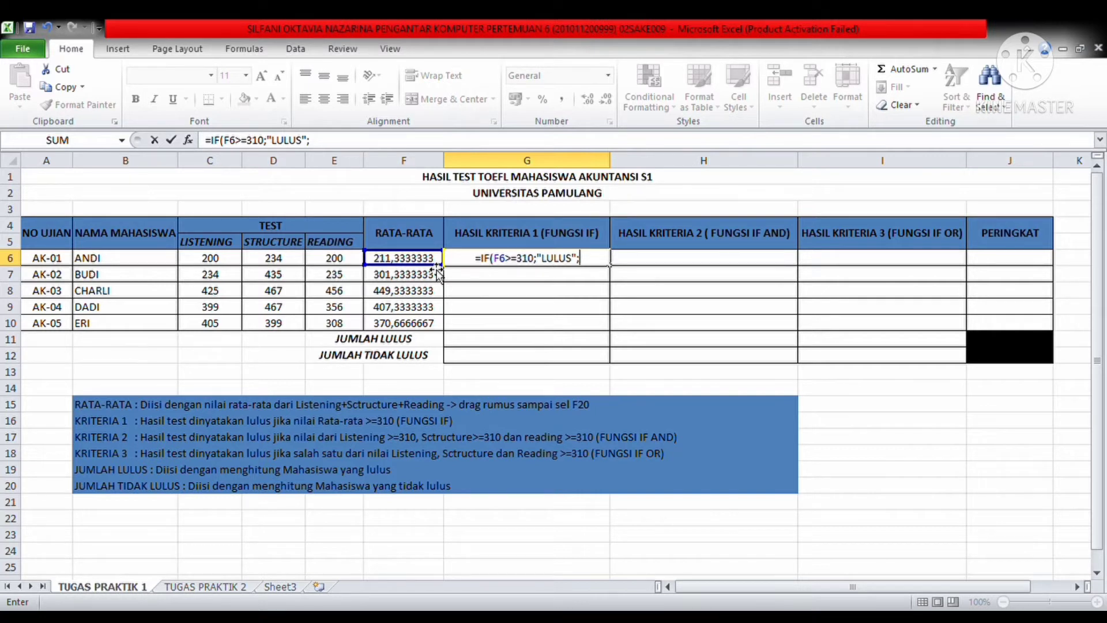
text(")
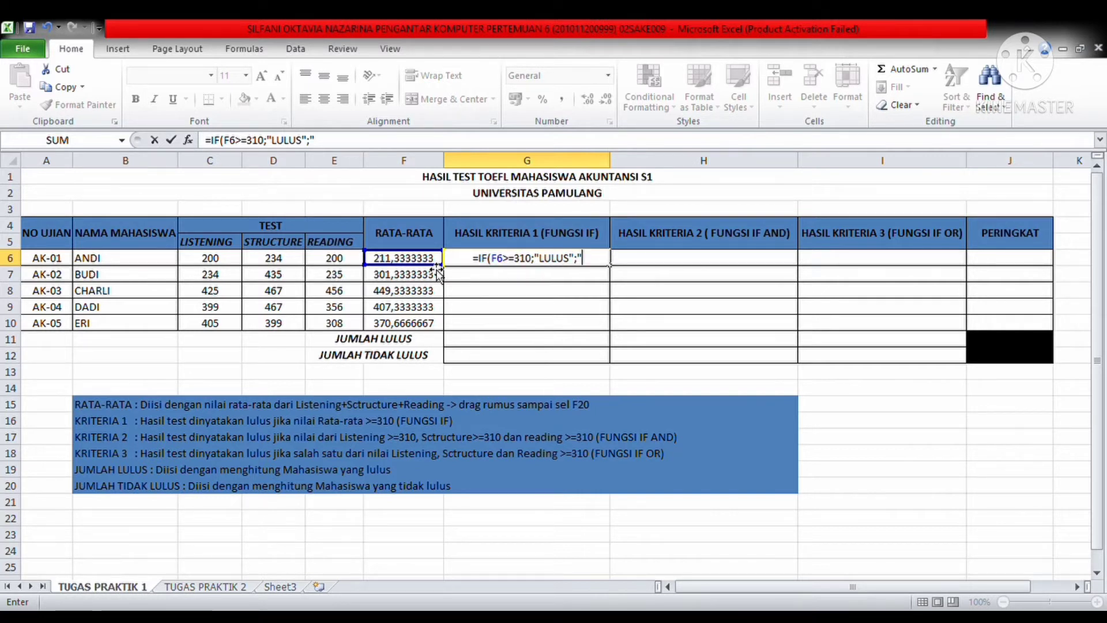
text(TIDAK )
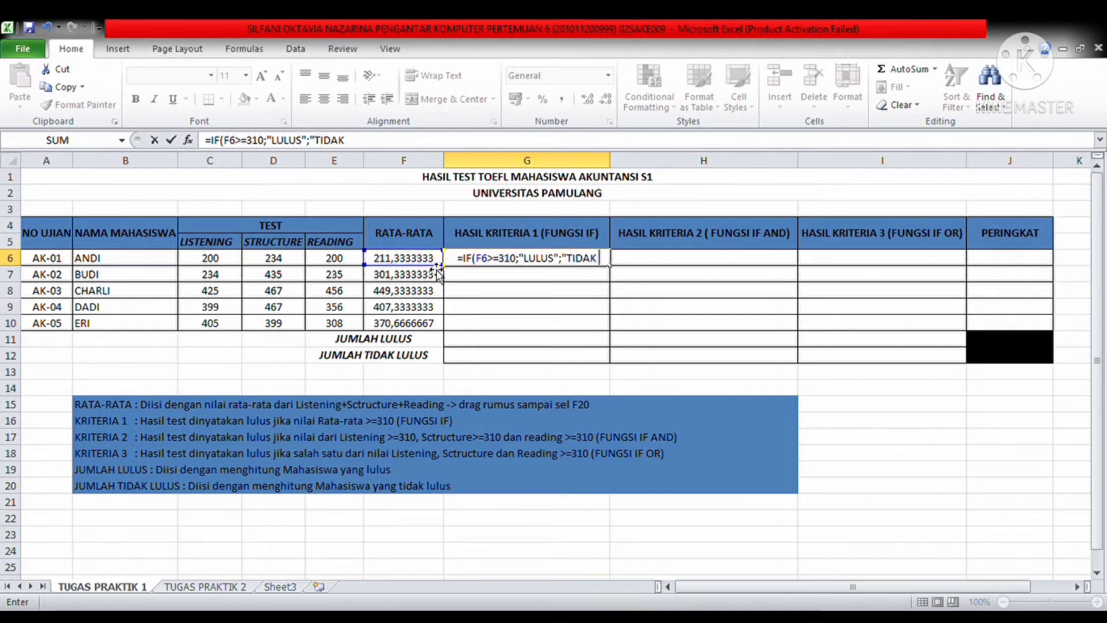
text(LULUS)
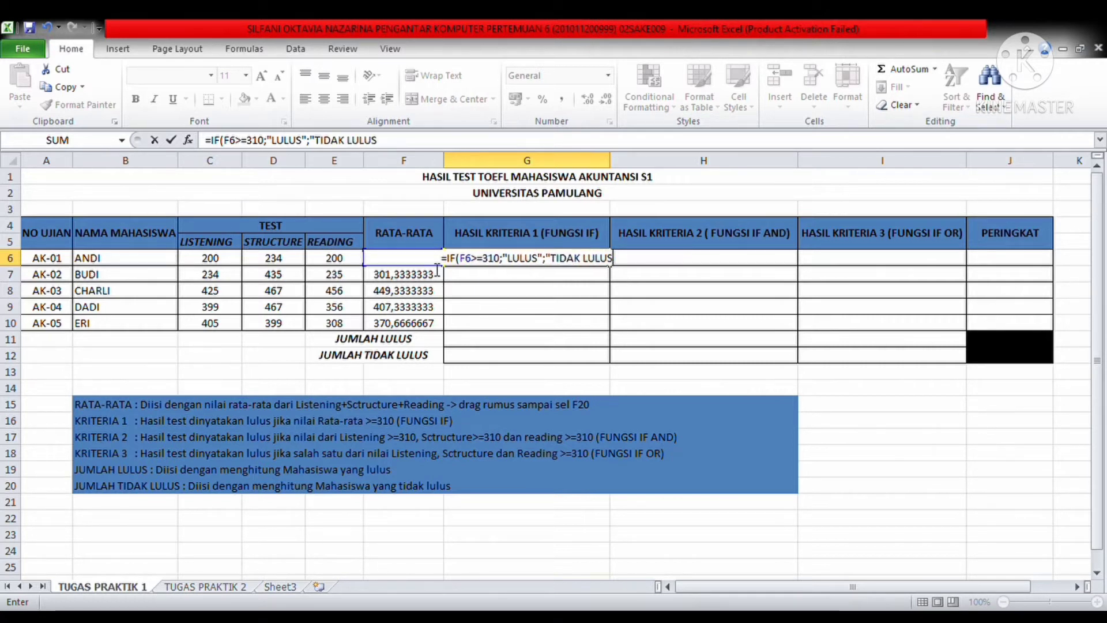
text(")
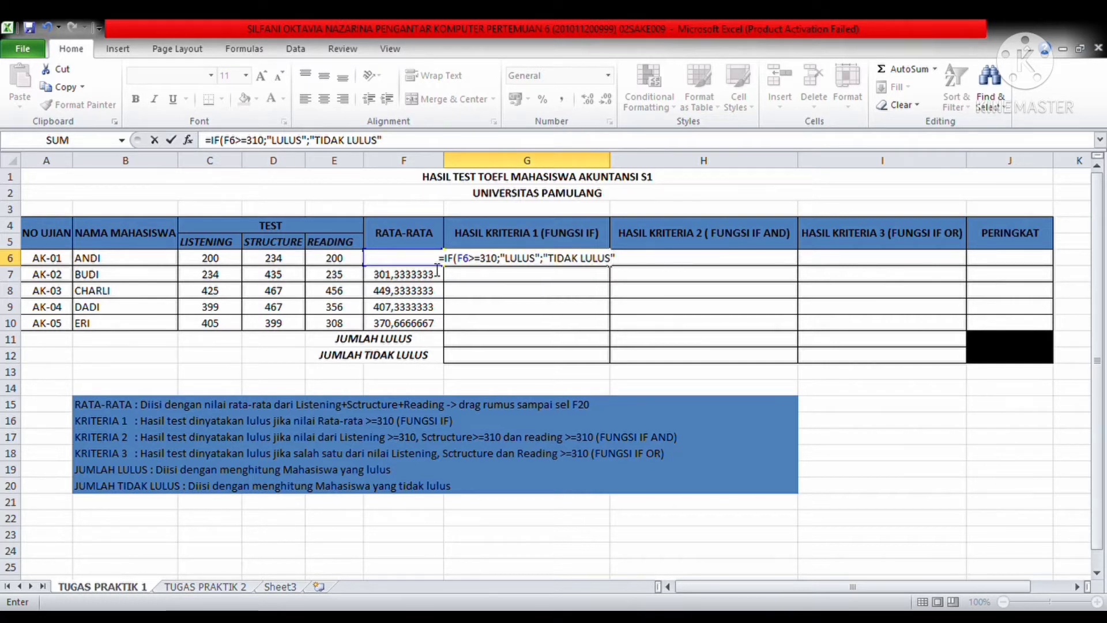
text())
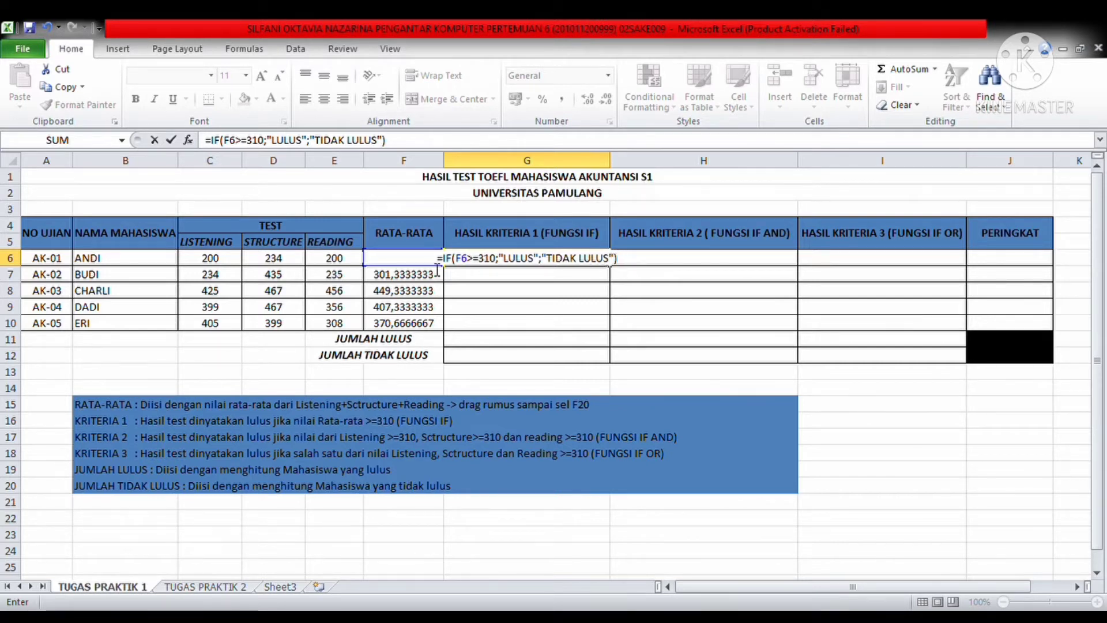
key(Return)
Step: Fill the HASIL KRITERIA 1 formula from G6 down to G10 for the remaining students
click(594, 258)
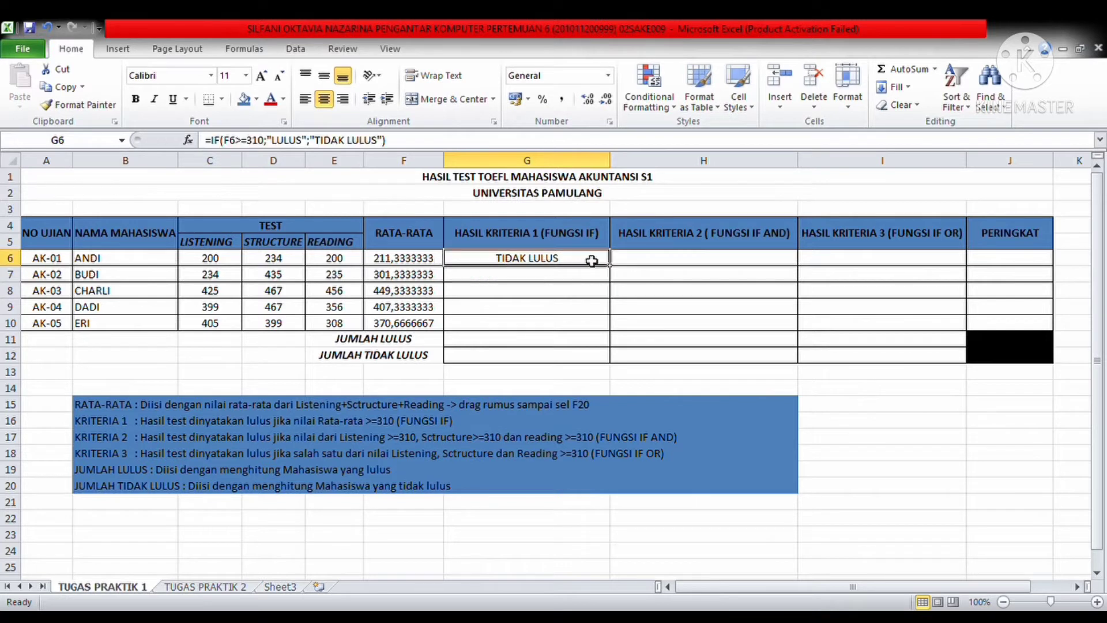
drag(610, 267, 608, 332)
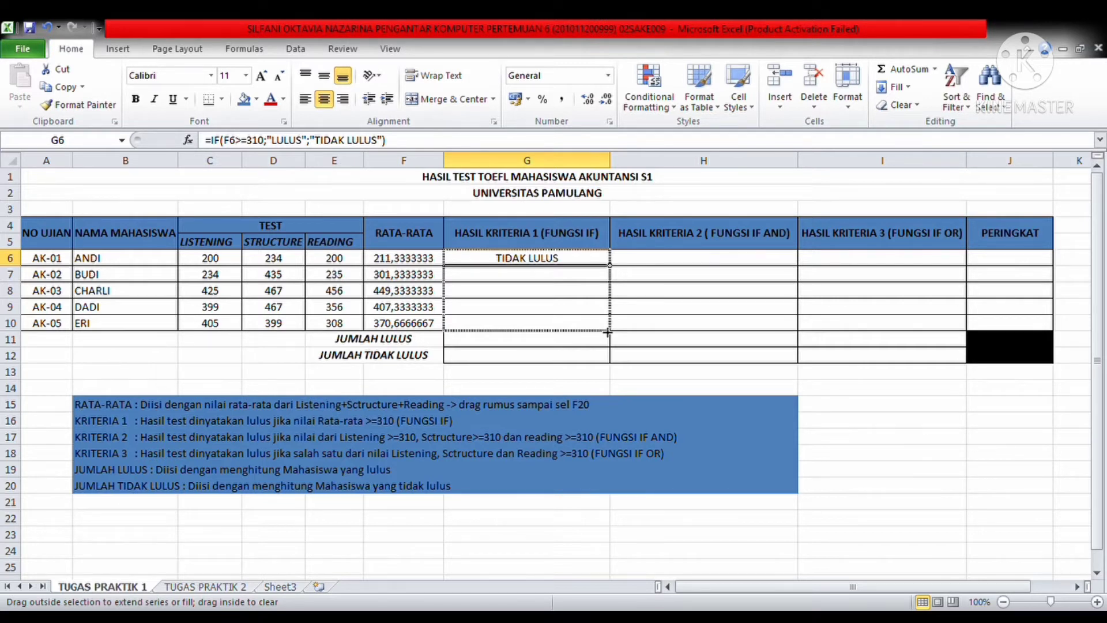
drag(608, 333, 608, 332)
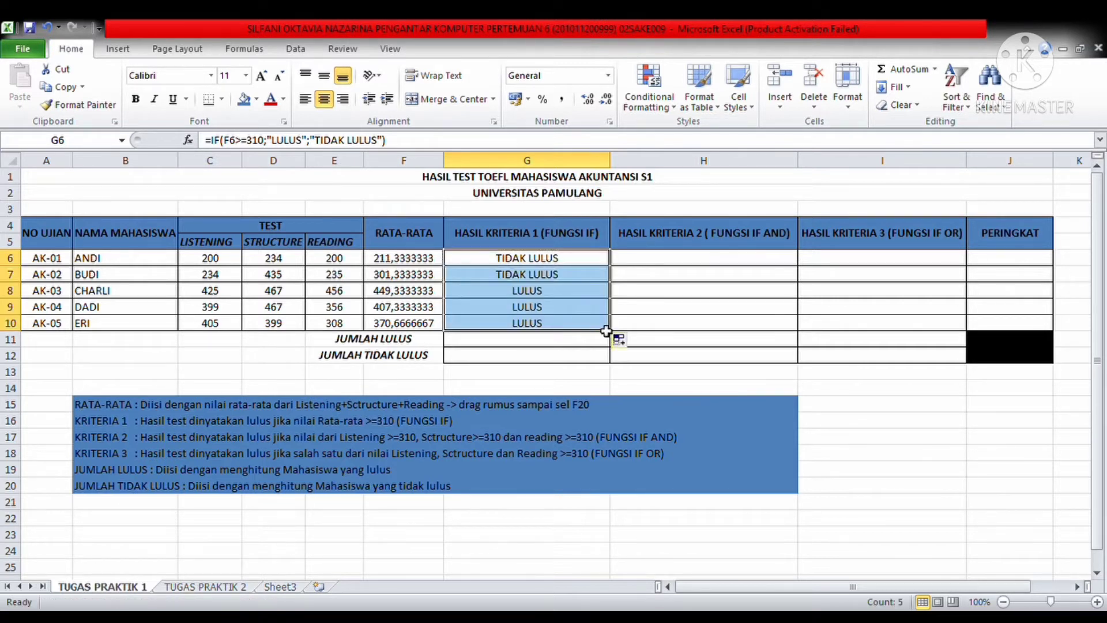
Step: Start the HASIL KRITERIA 2 formula in H6 with the three score conditions: =IF(AND(C6>=310;D6>=310;E6>=310)
click(672, 267)
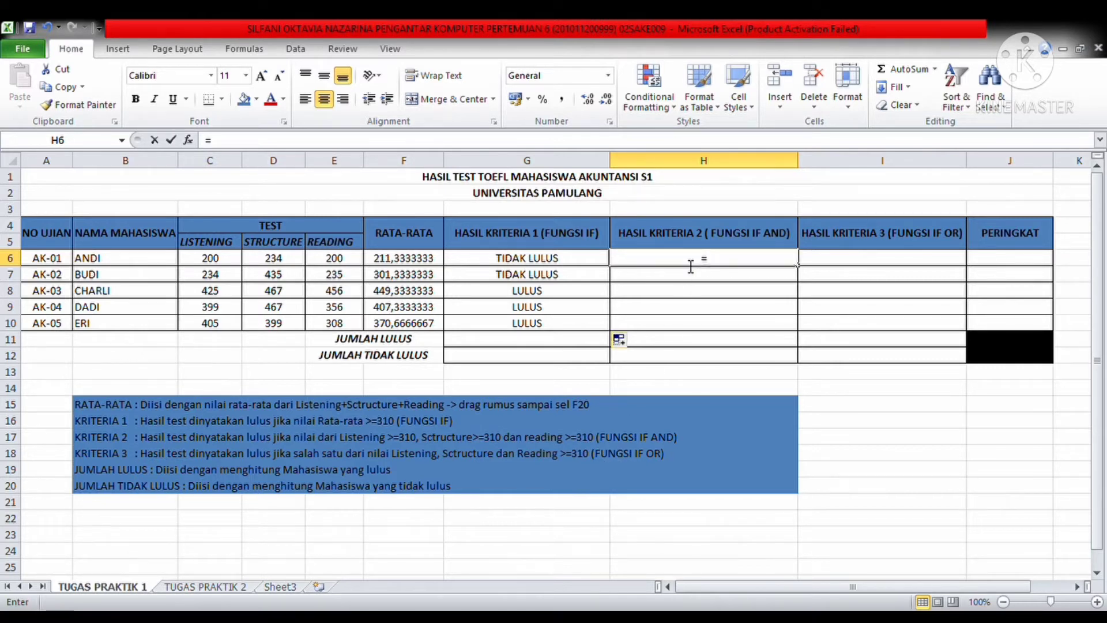
text(=IF)
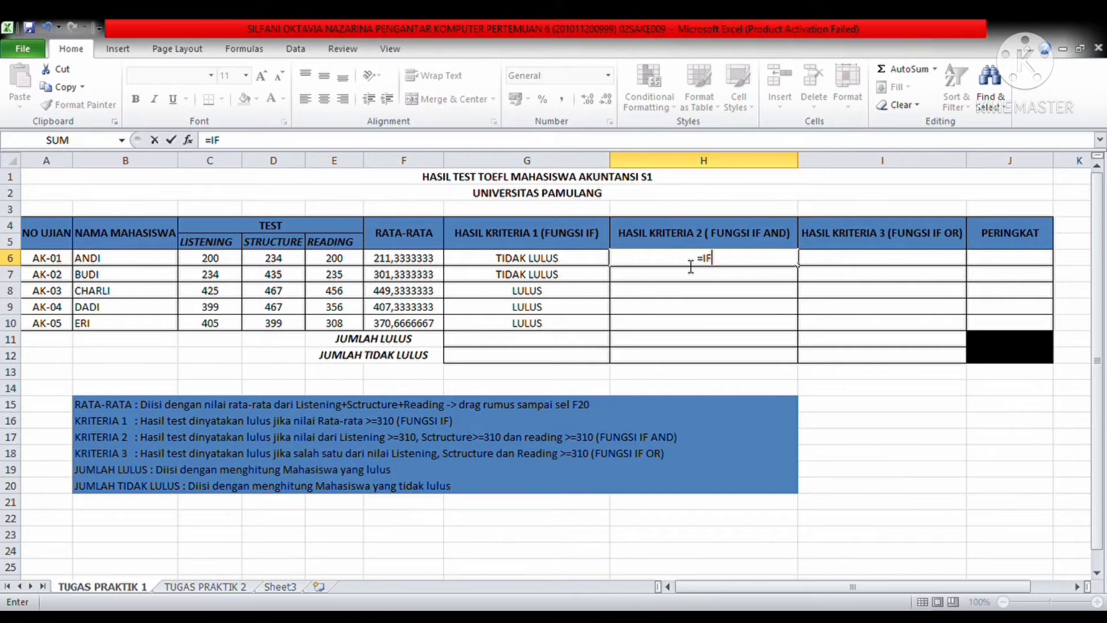
text((AND)
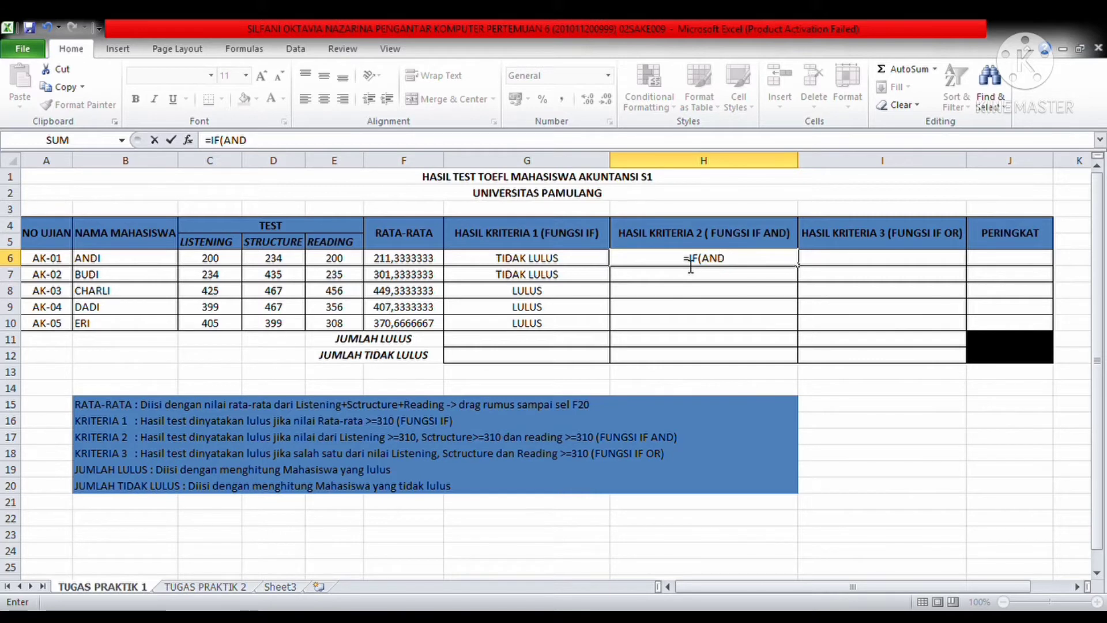
text(()
click(199, 264)
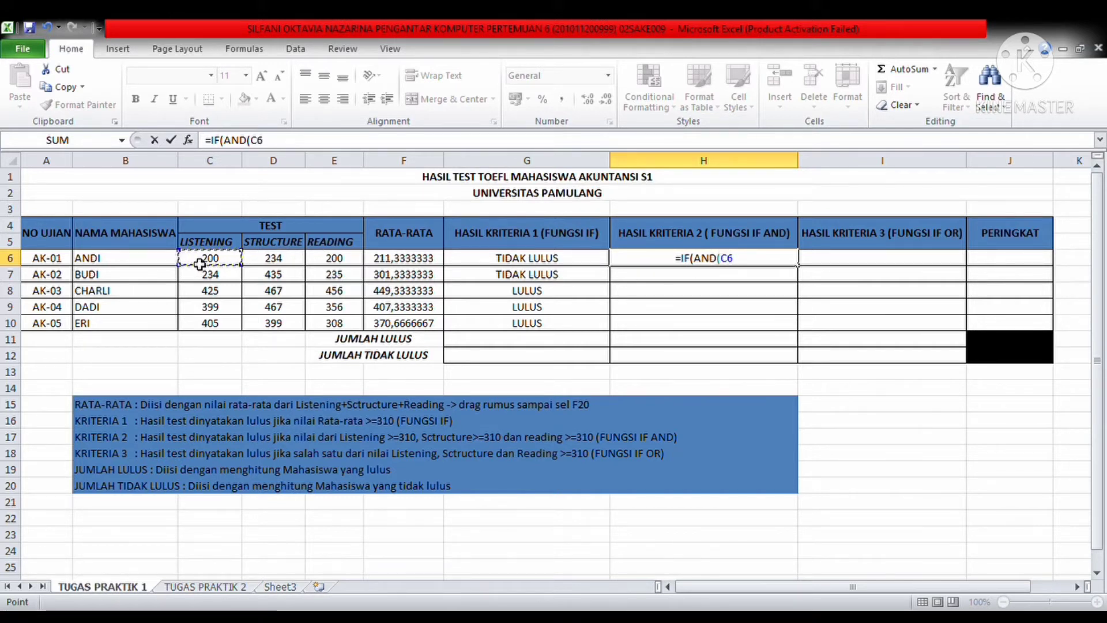
text(>=31)
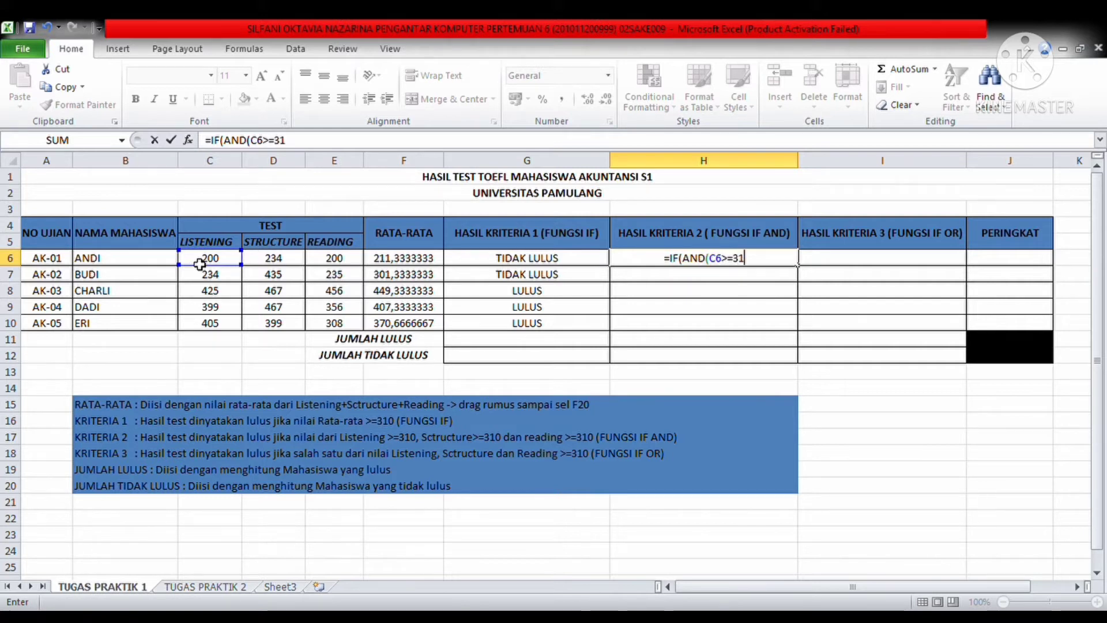
text(0)
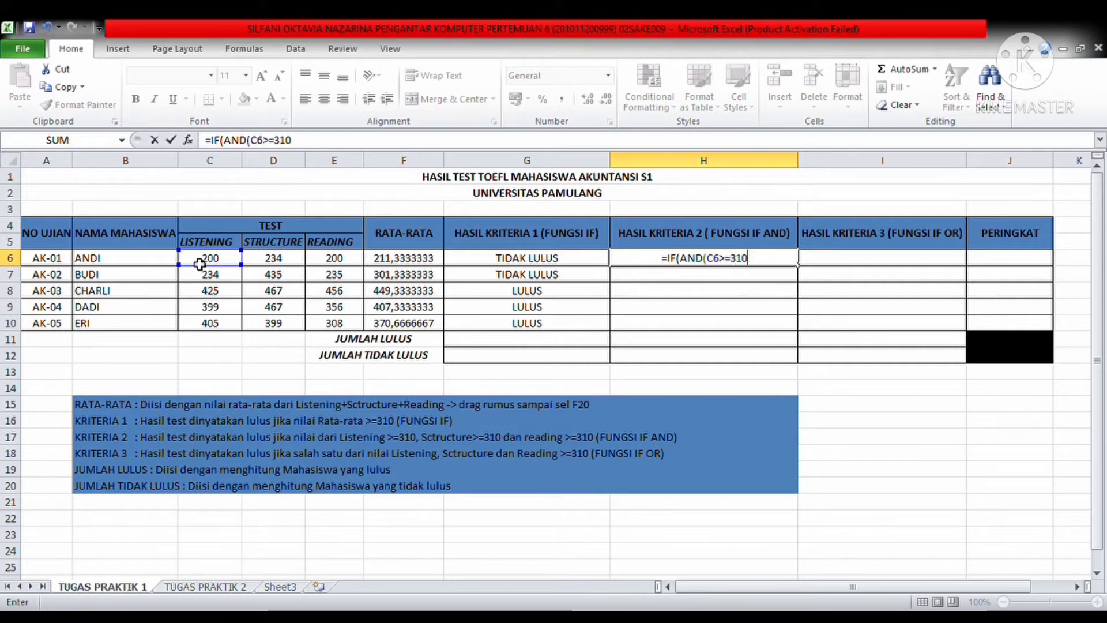
text(;)
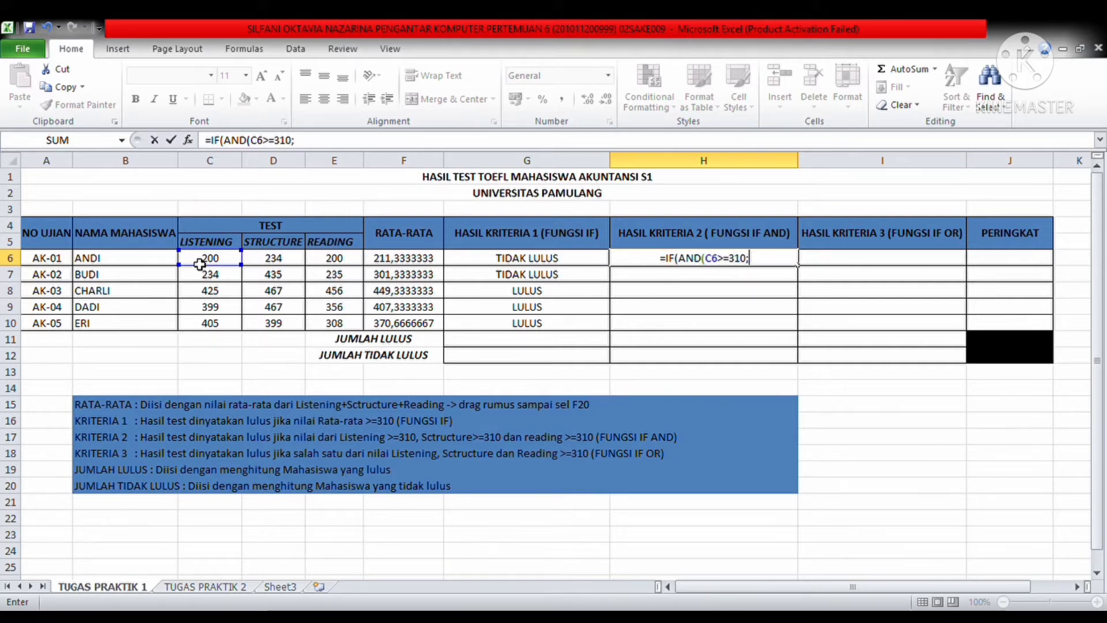
click(288, 263)
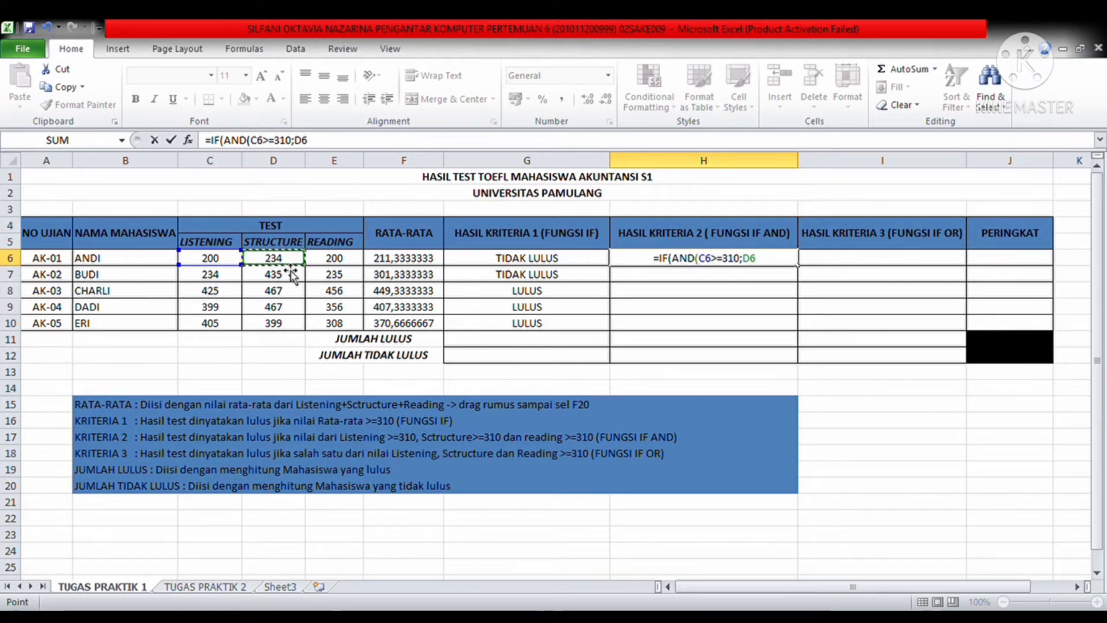
text(>)
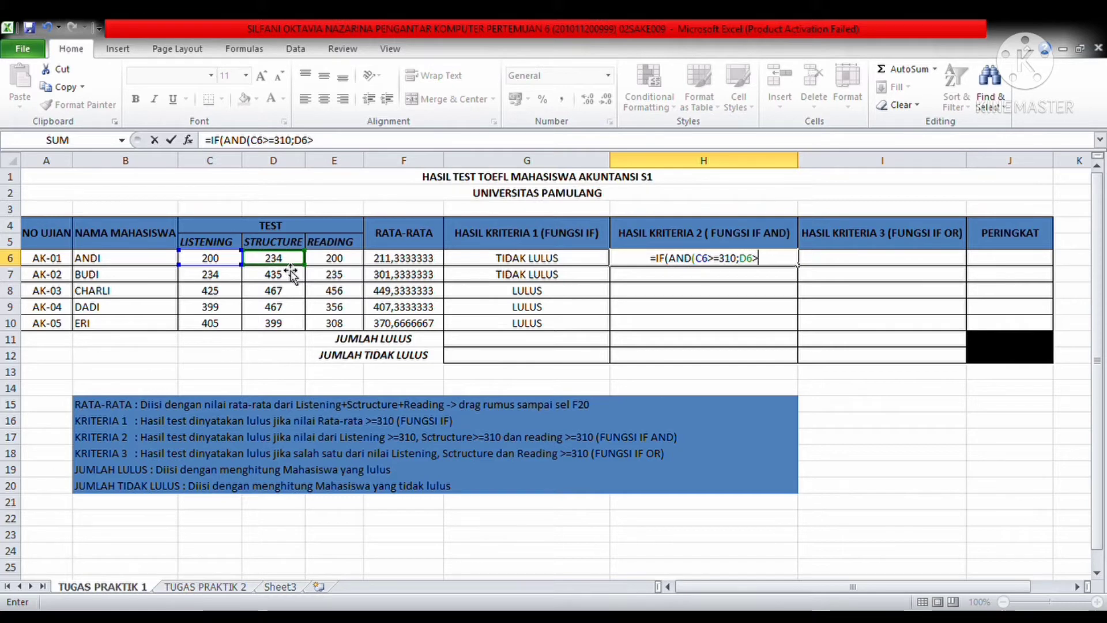
text(=310)
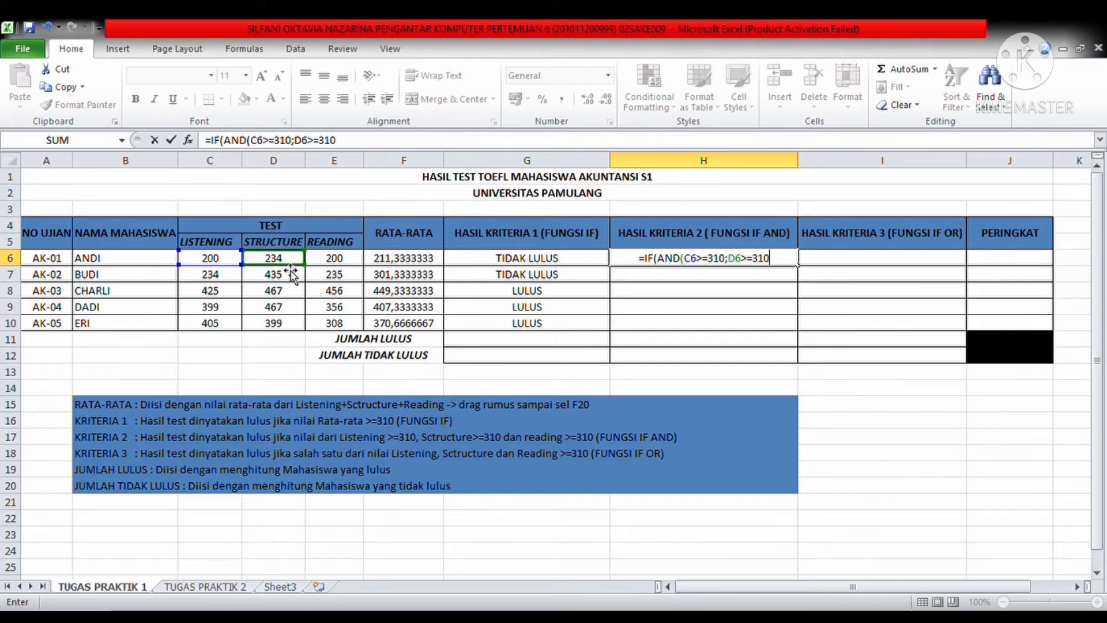
text(;)
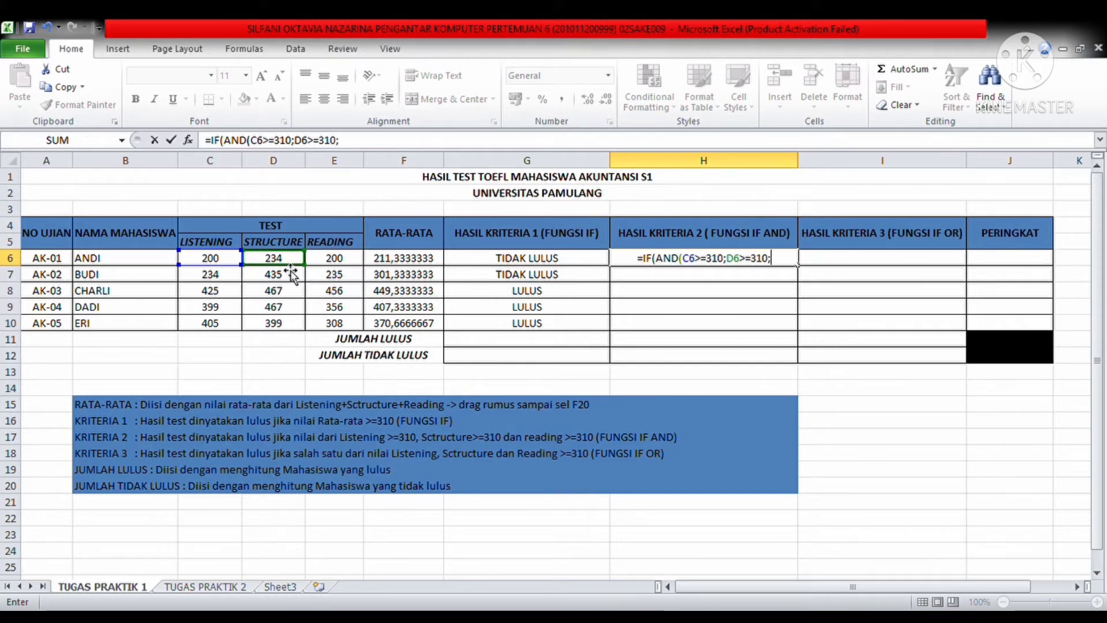
click(337, 259)
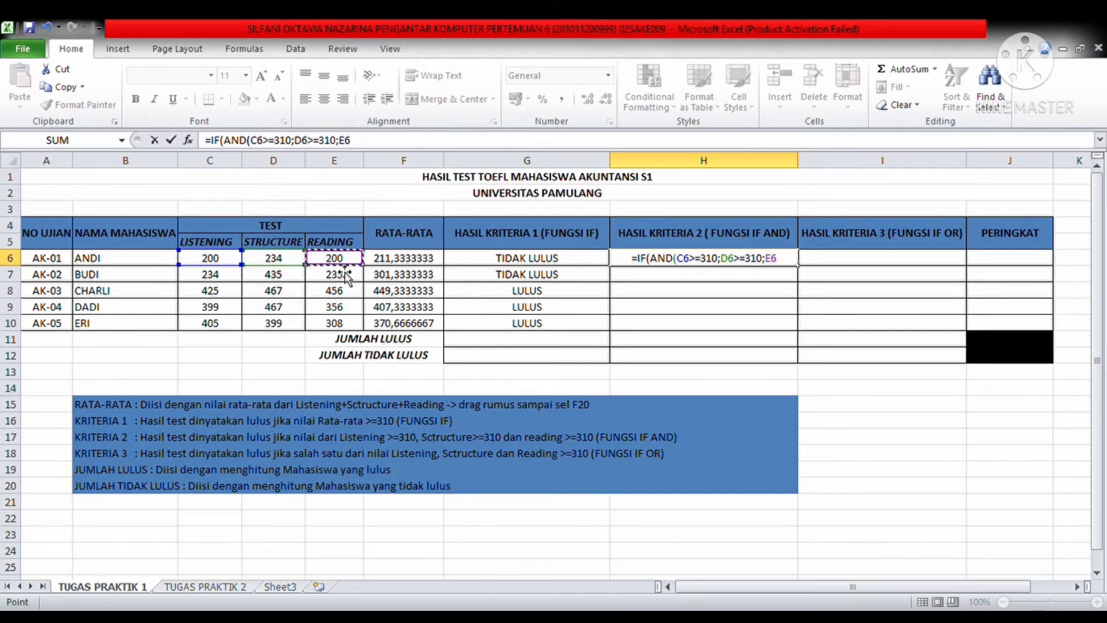
text(>=310)
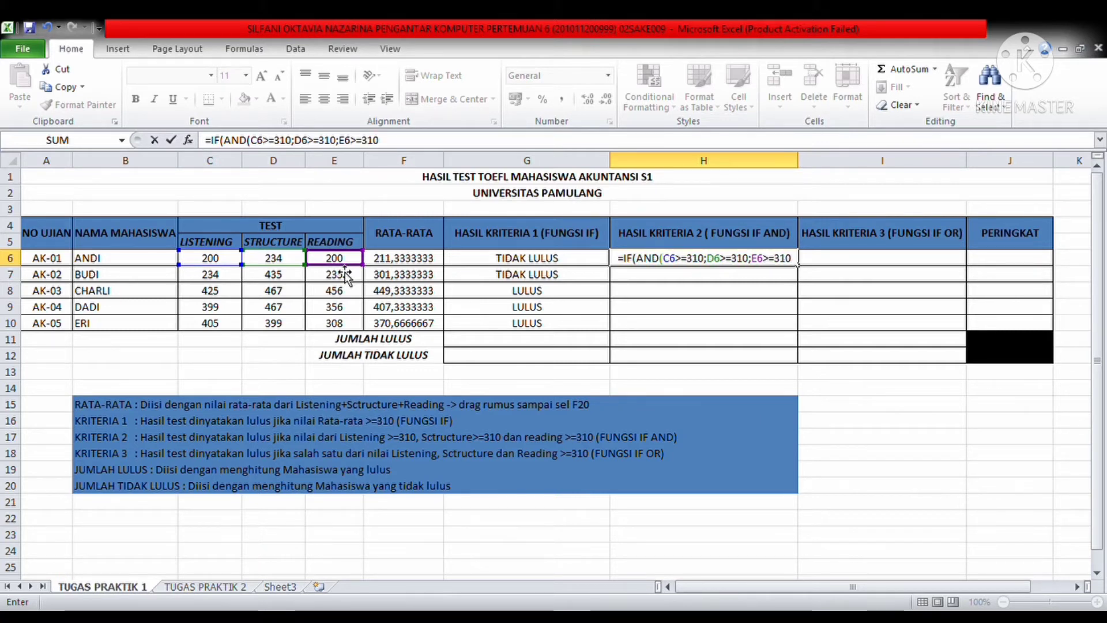
text())
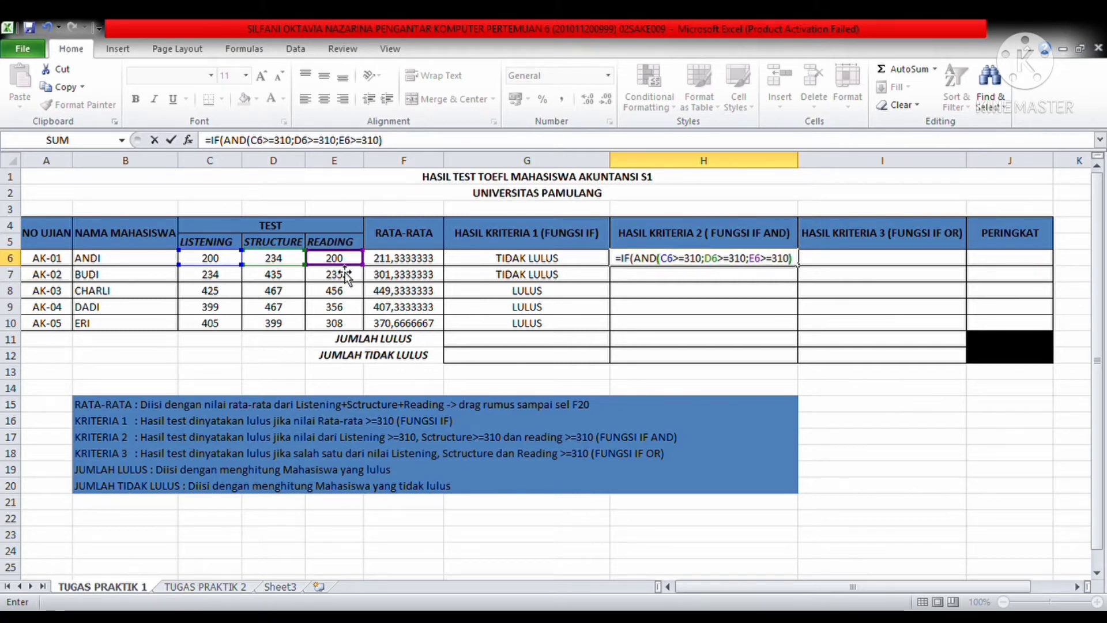
Step: Complete the H6 formula with the results "LULUS" and "TIDAK LULUS", and fill it down to H10
text(;)
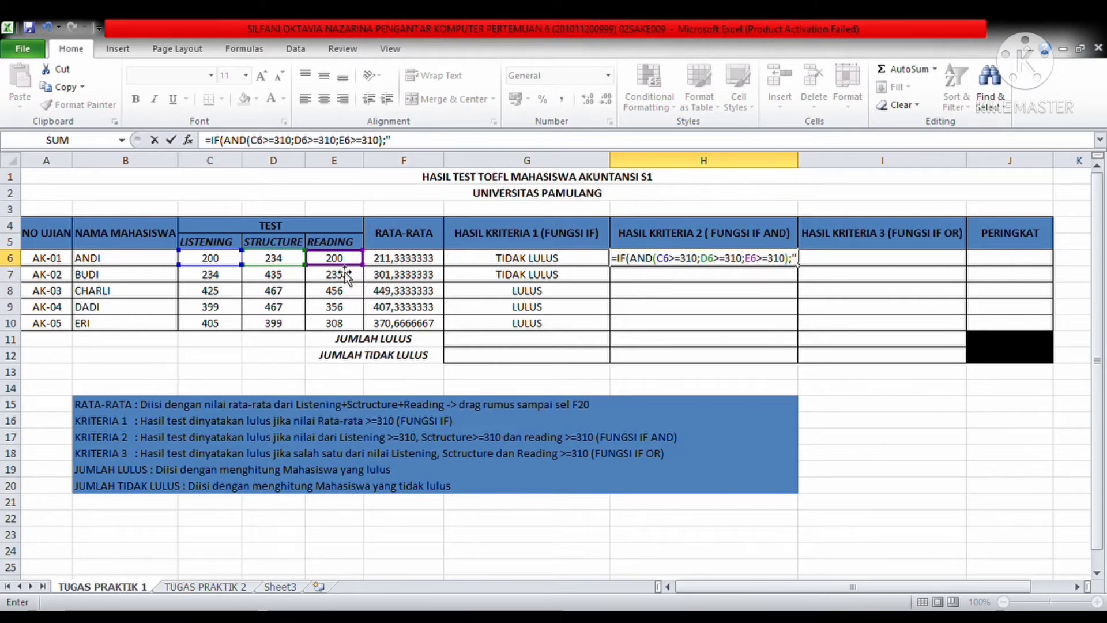
text(LUL)
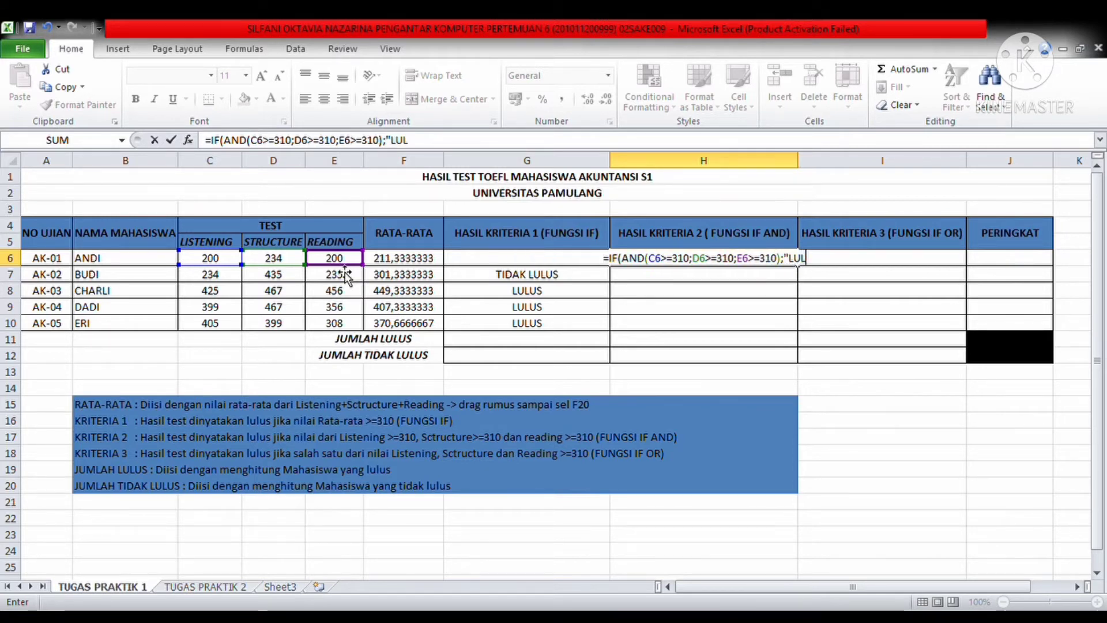
text(US";")
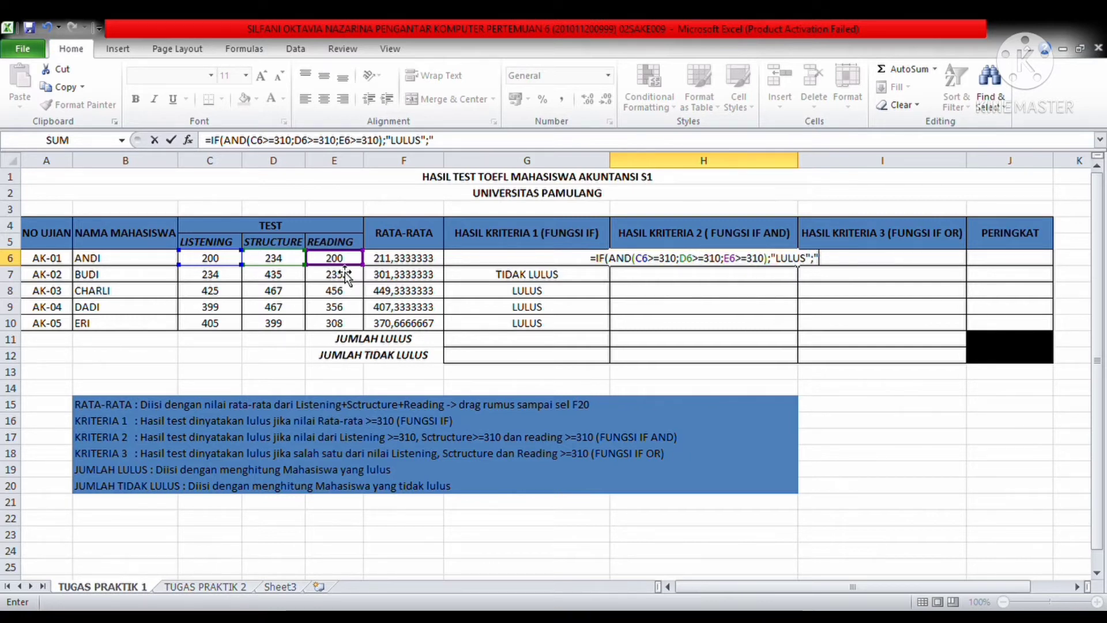
text(TIDA)
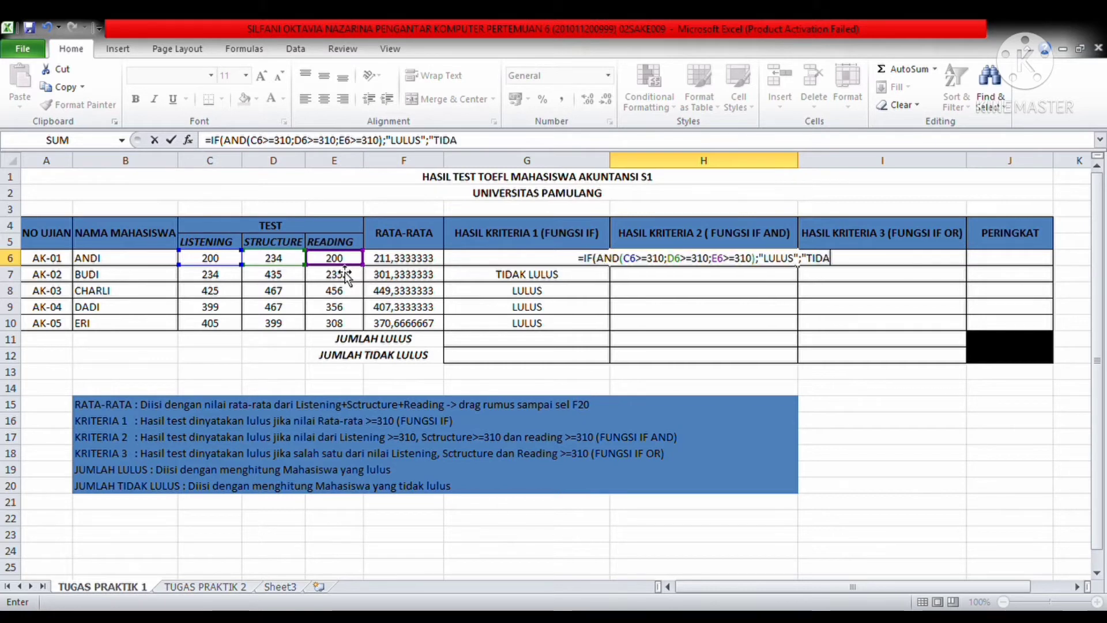
text(K LULUS)
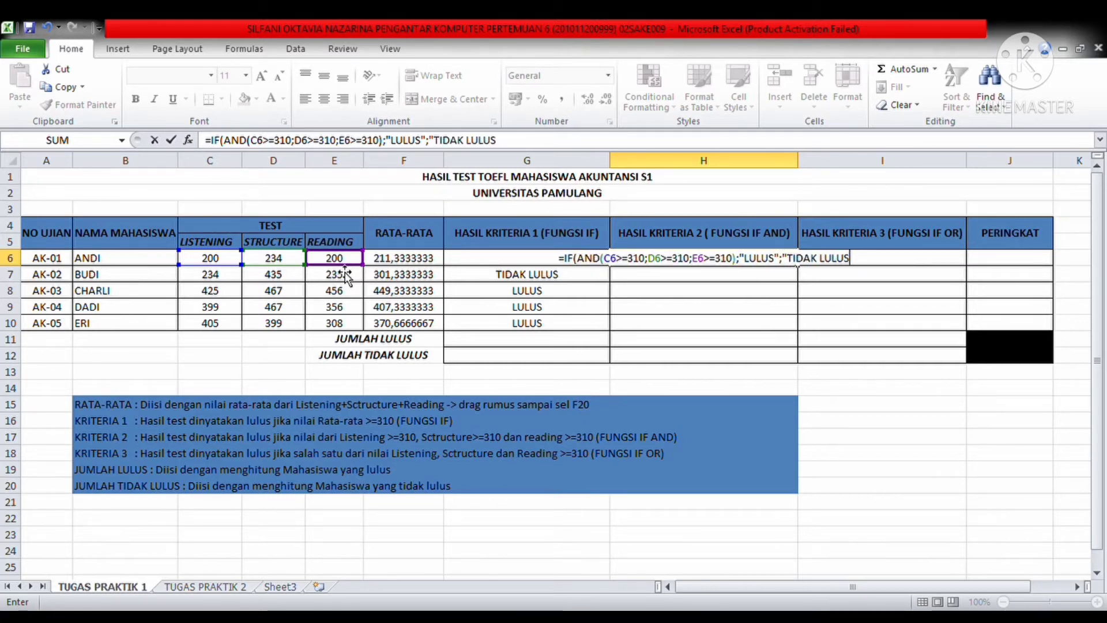
text(")
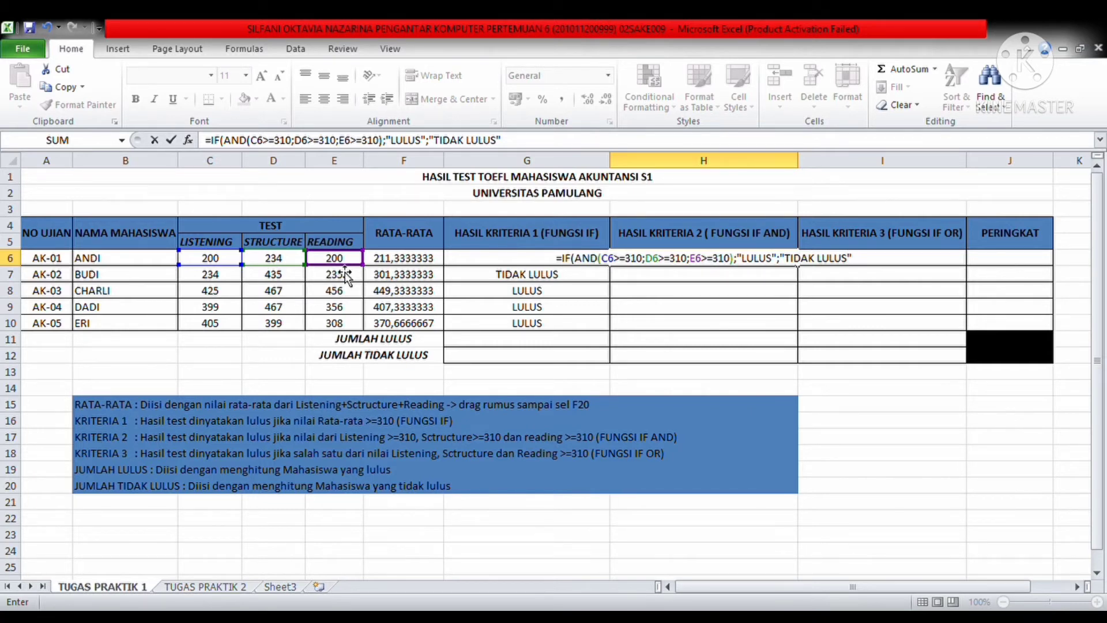
text())
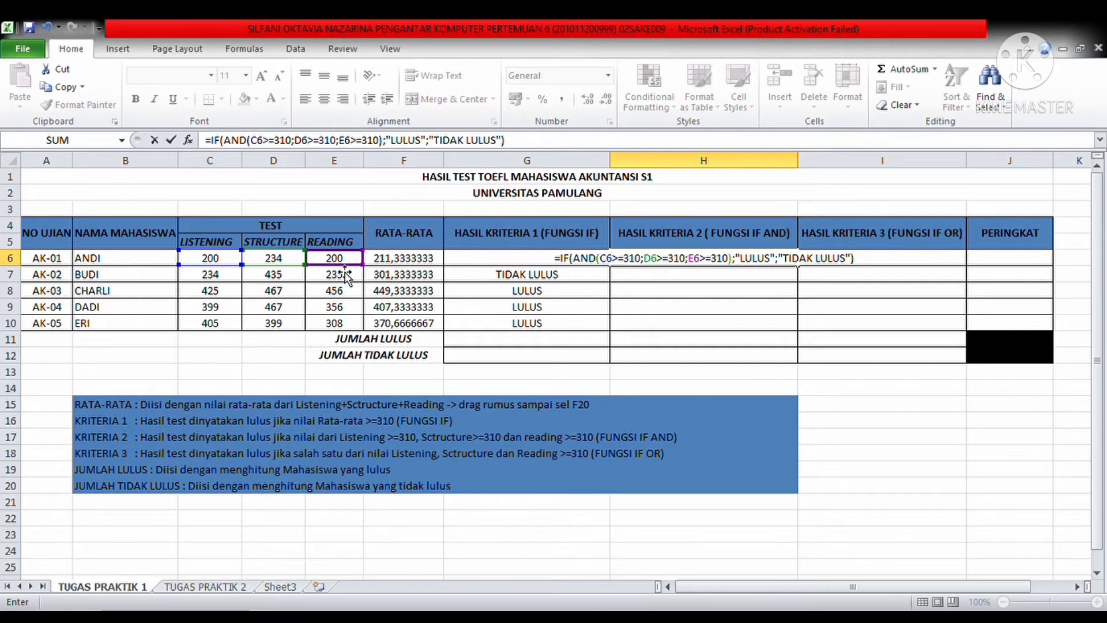
key(Return)
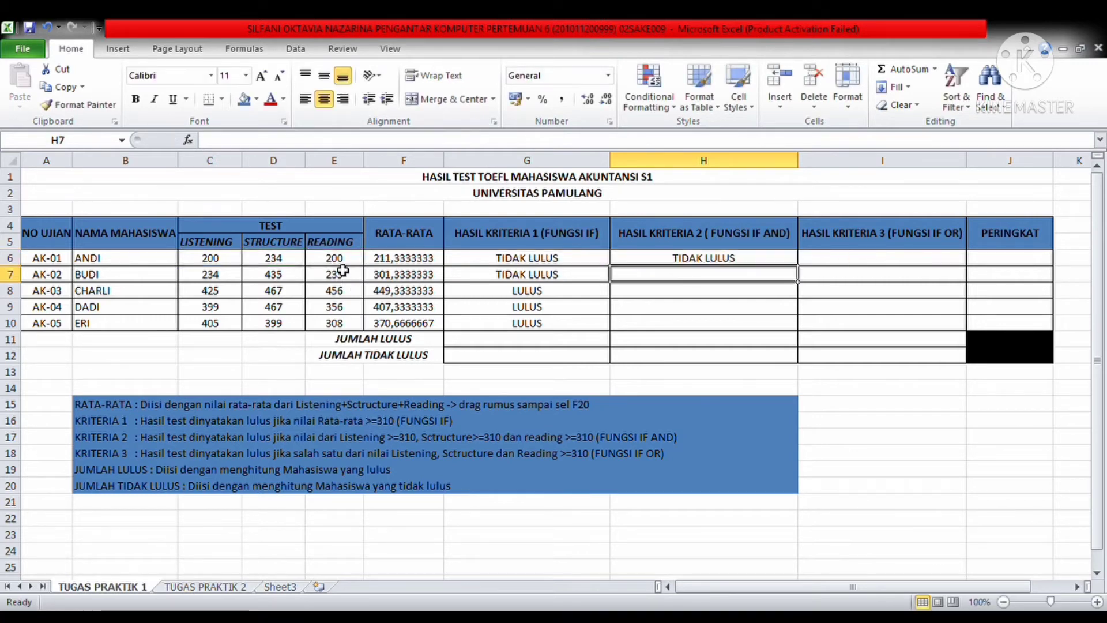
click(772, 259)
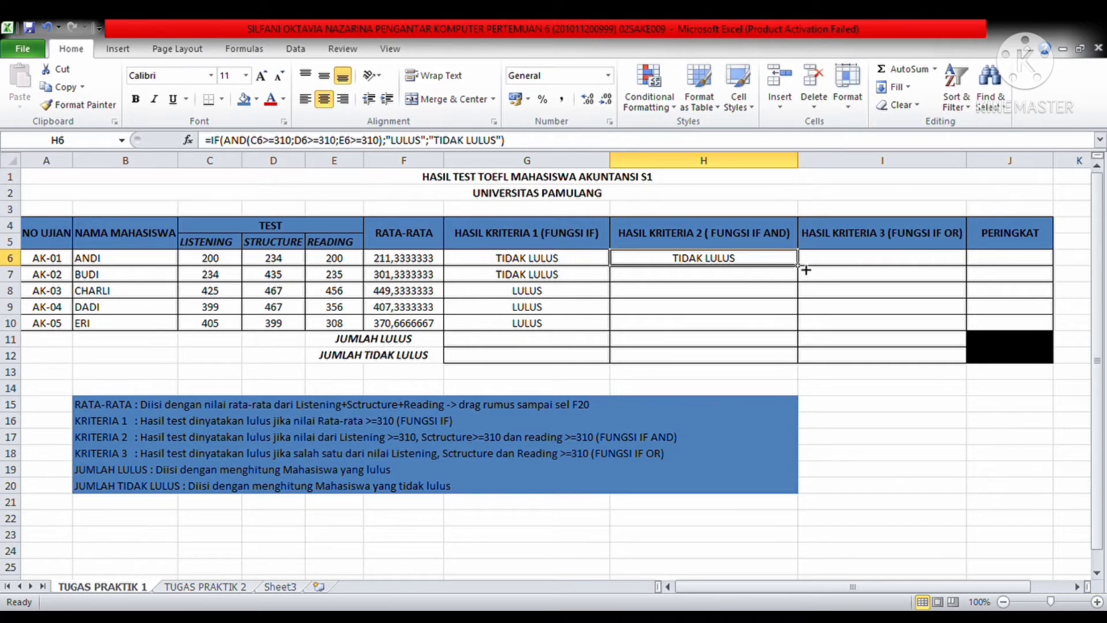
drag(806, 270, 798, 330)
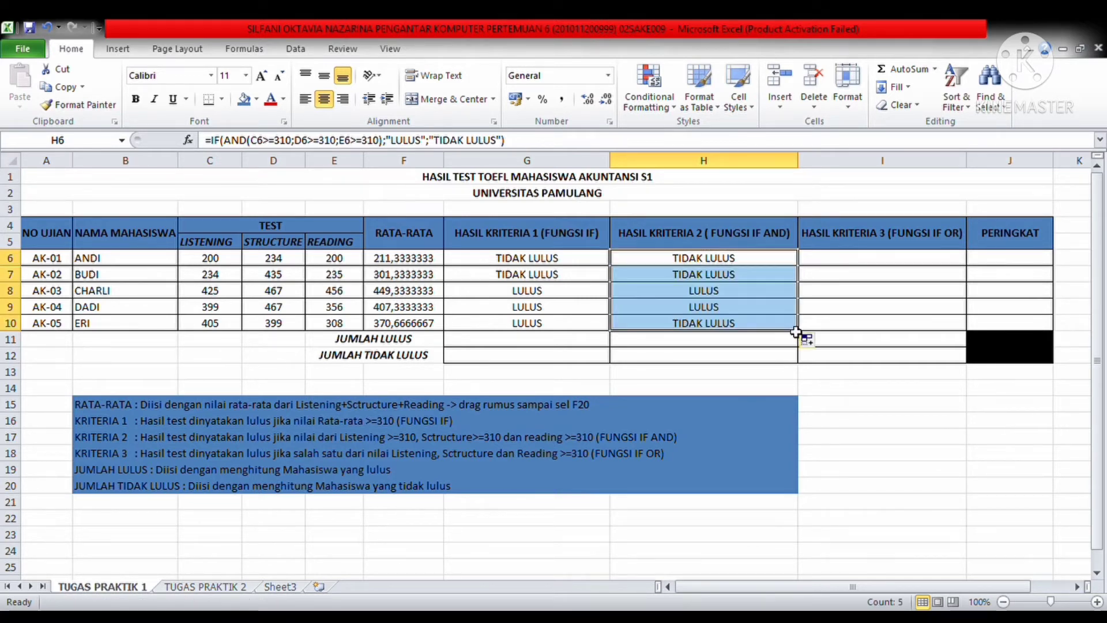
Step: Start the HASIL KRITERIA 3 formula in I6 with the OR function and the listening condition: =IF(OR(C6>=310;
click(854, 258)
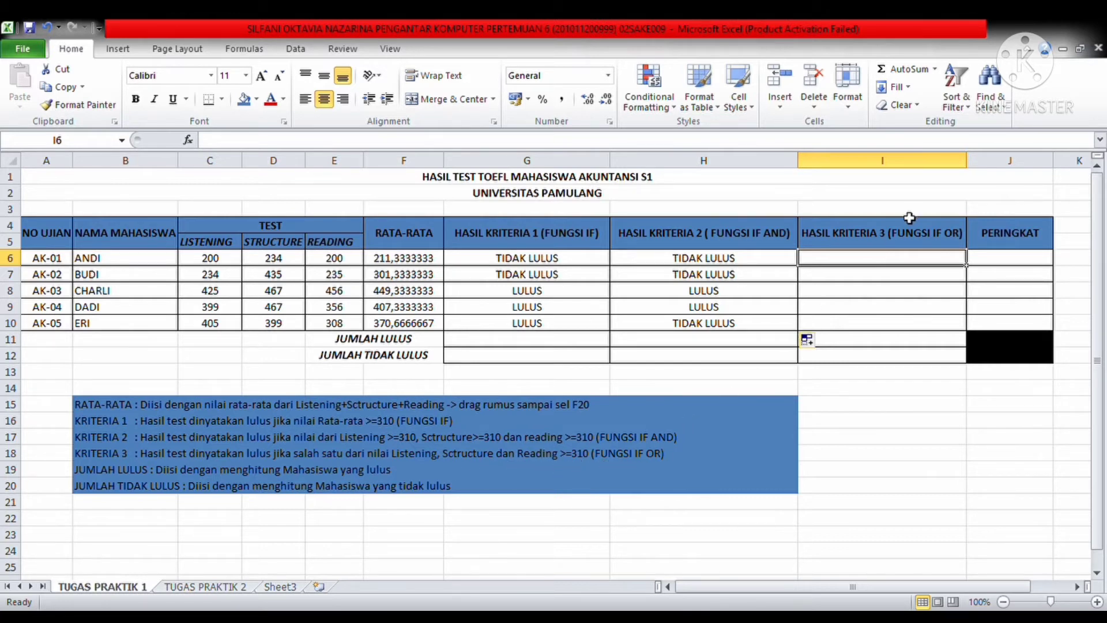
text(=)
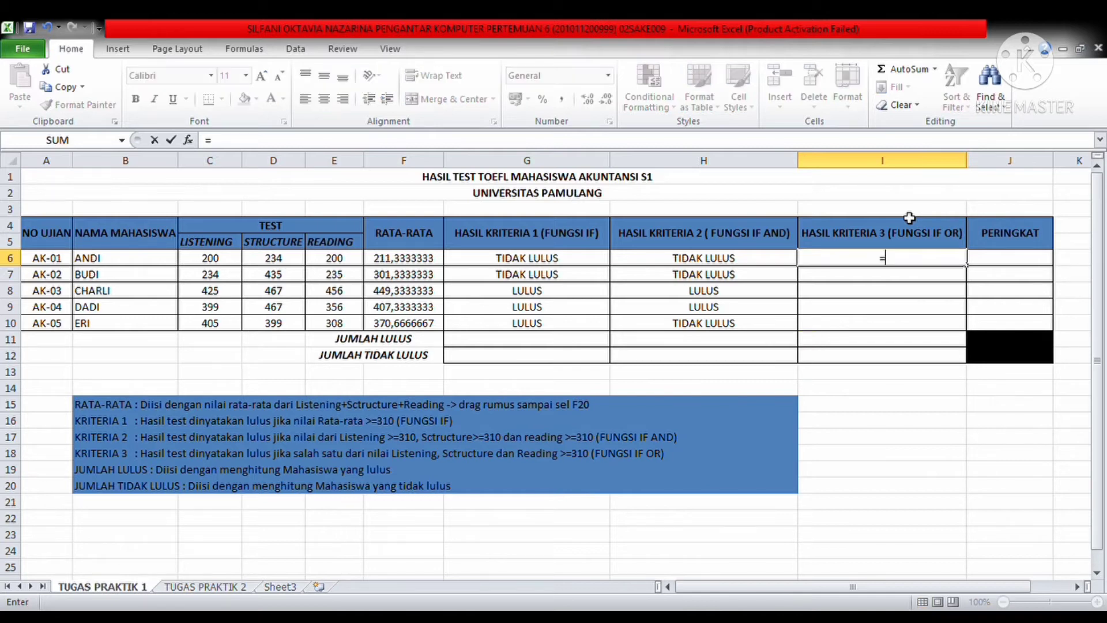
text(IF()
text(OR)
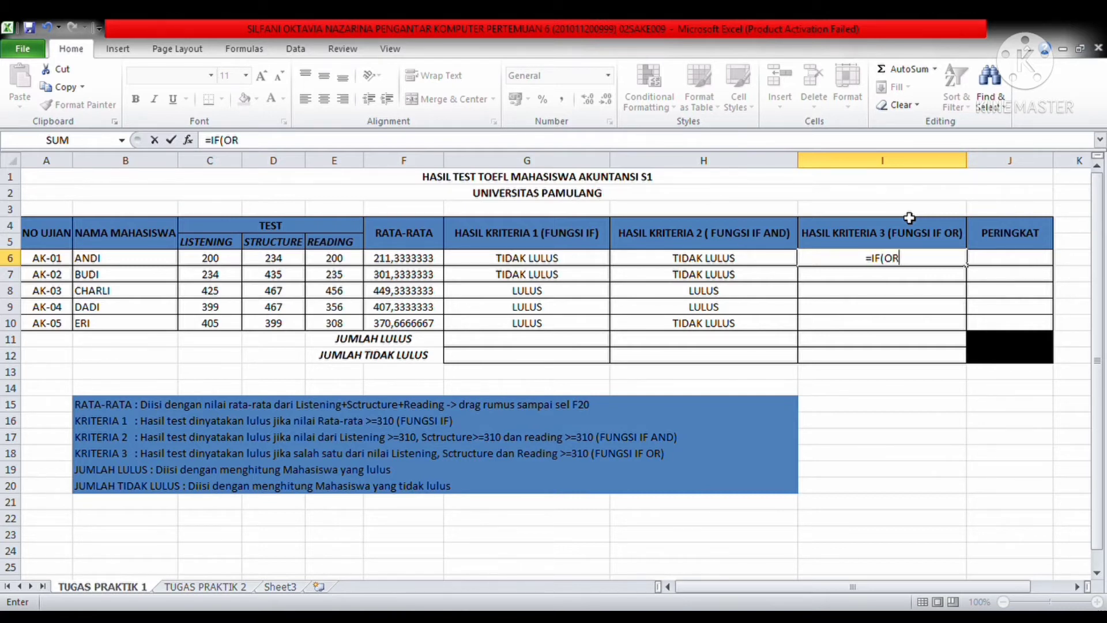
text(()
click(213, 263)
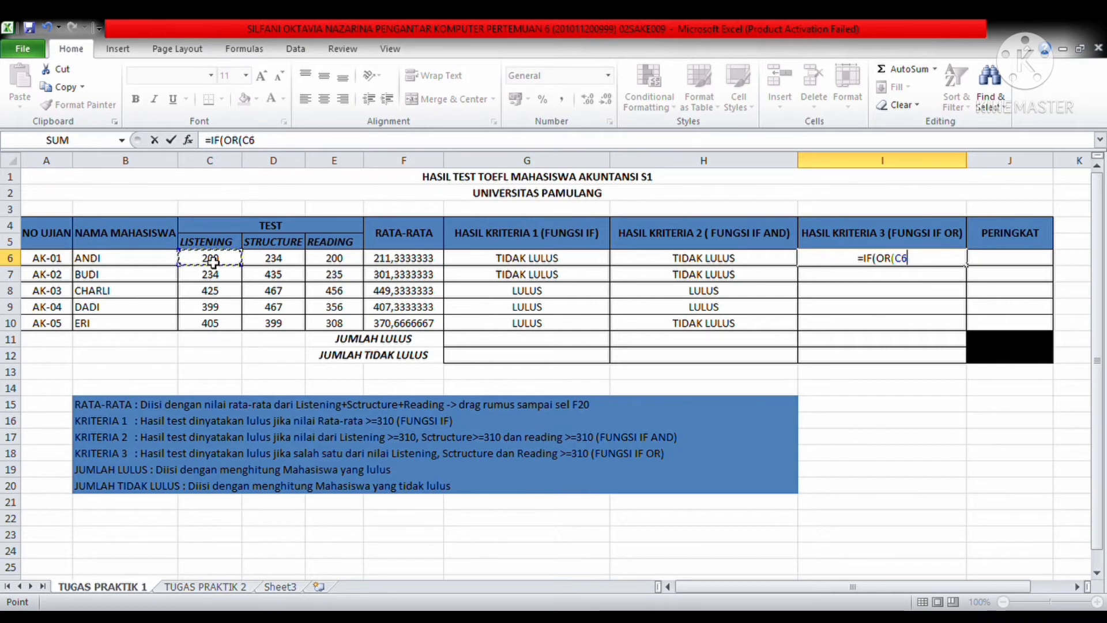
text(>=31)
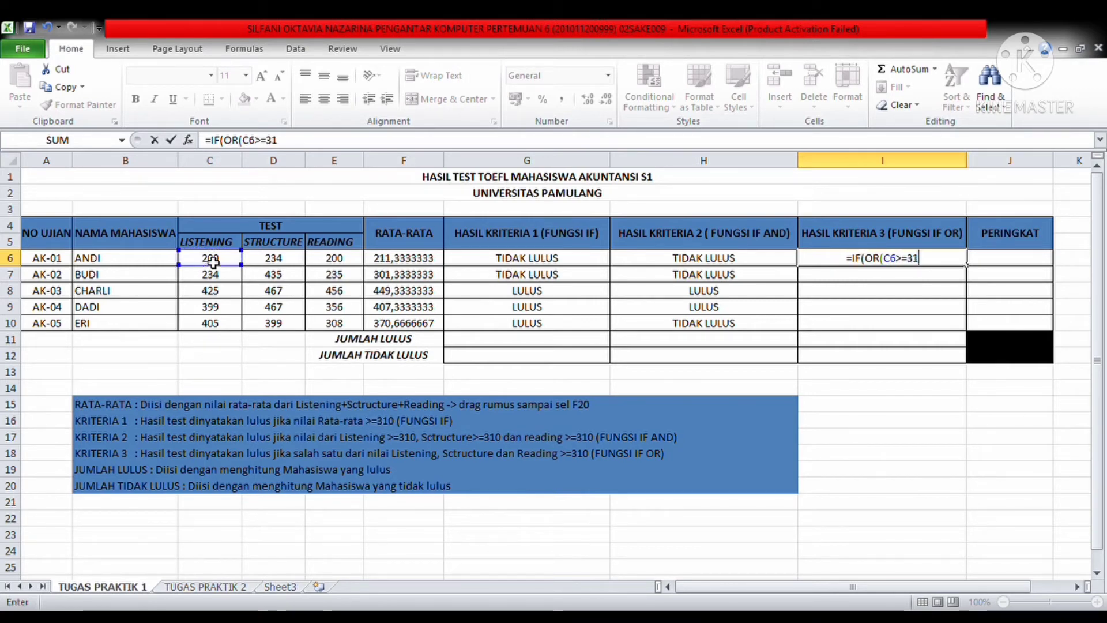
text(0)
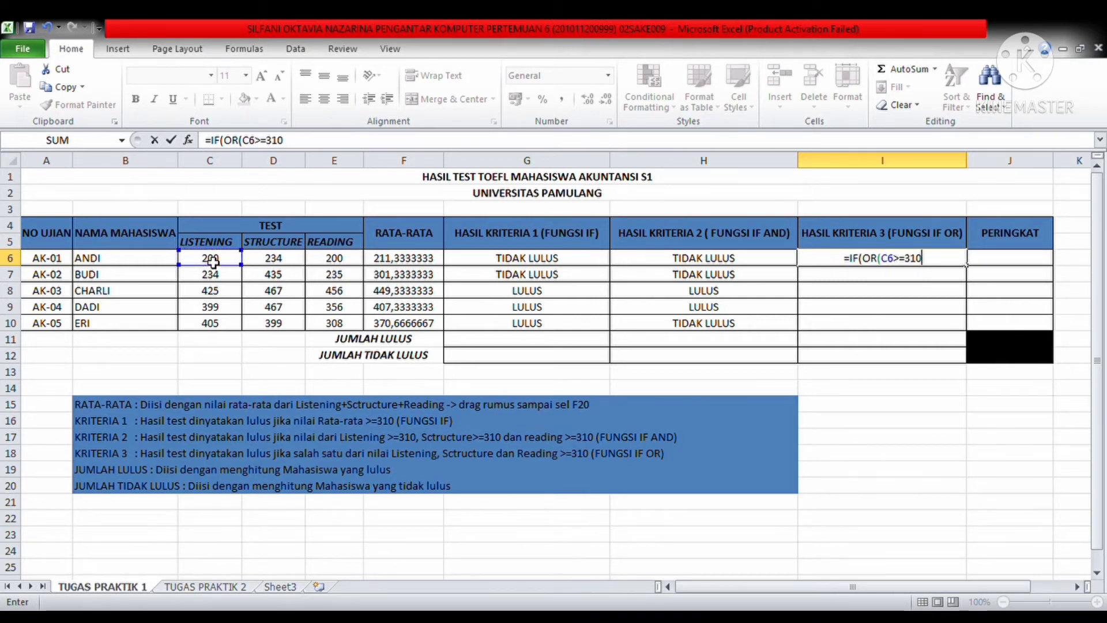
text(;)
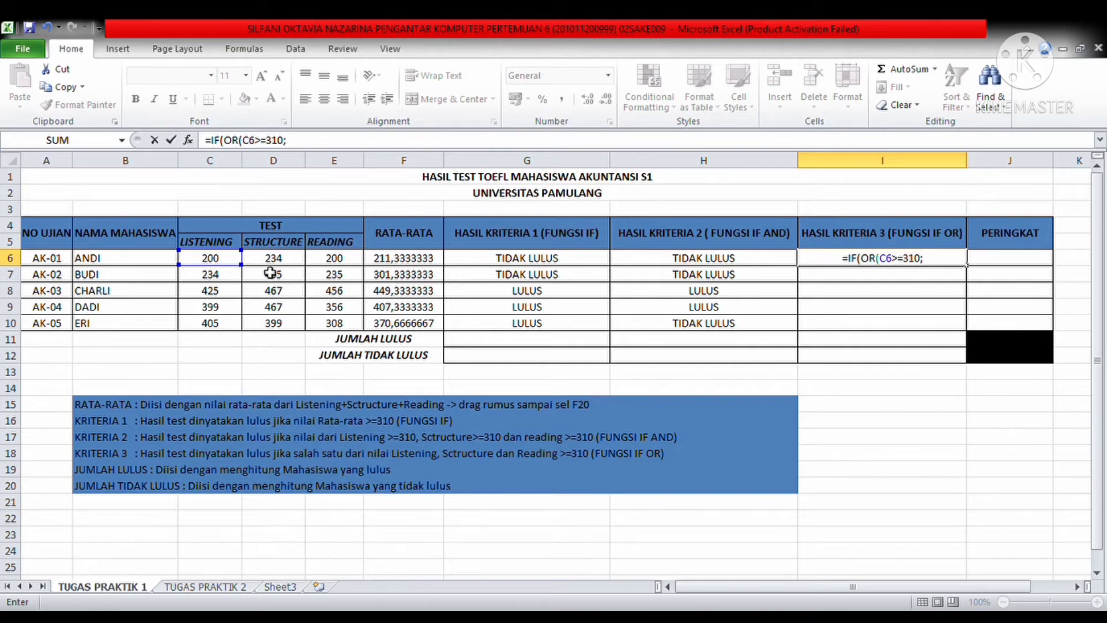
Step: Add the structure and reading conditions D6>=310;E6>=310 to the I6 formula and close the OR function
click(286, 264)
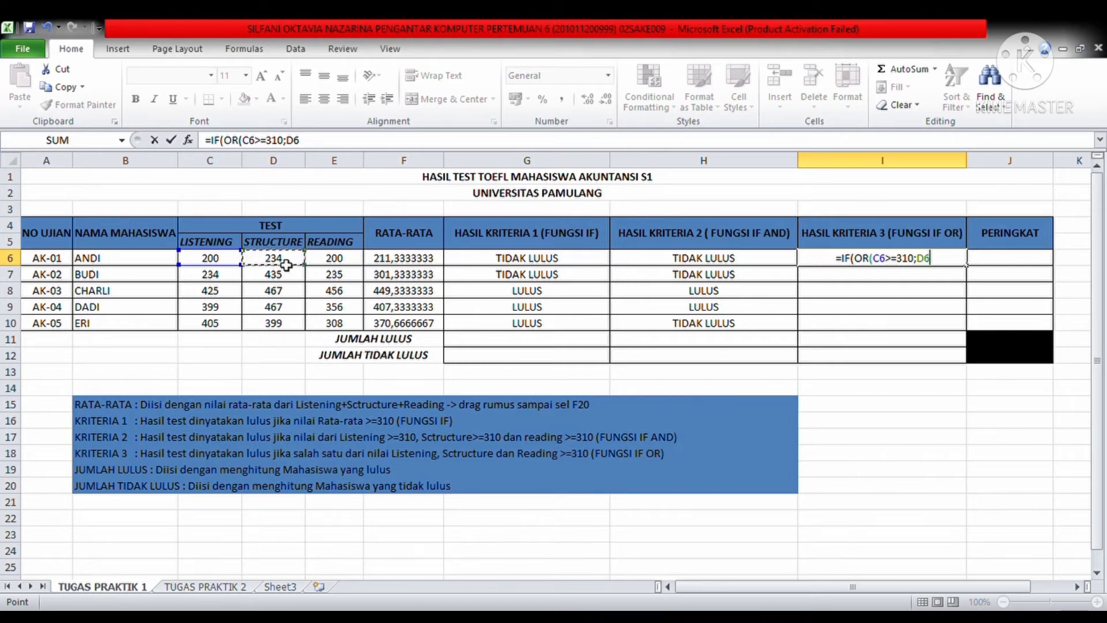
text(>)
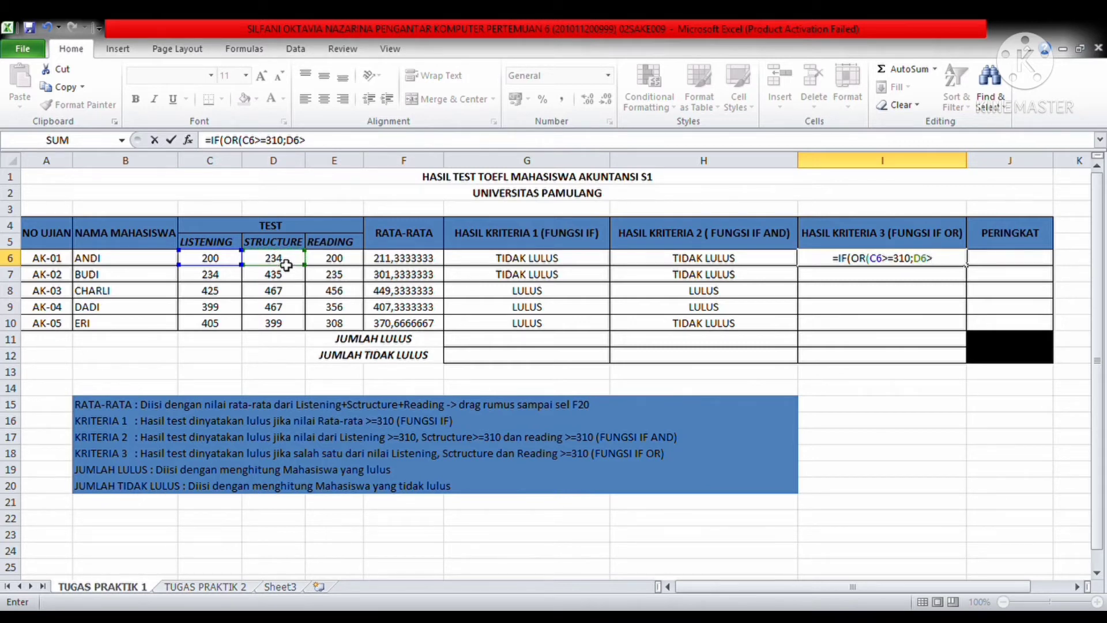
text(=)
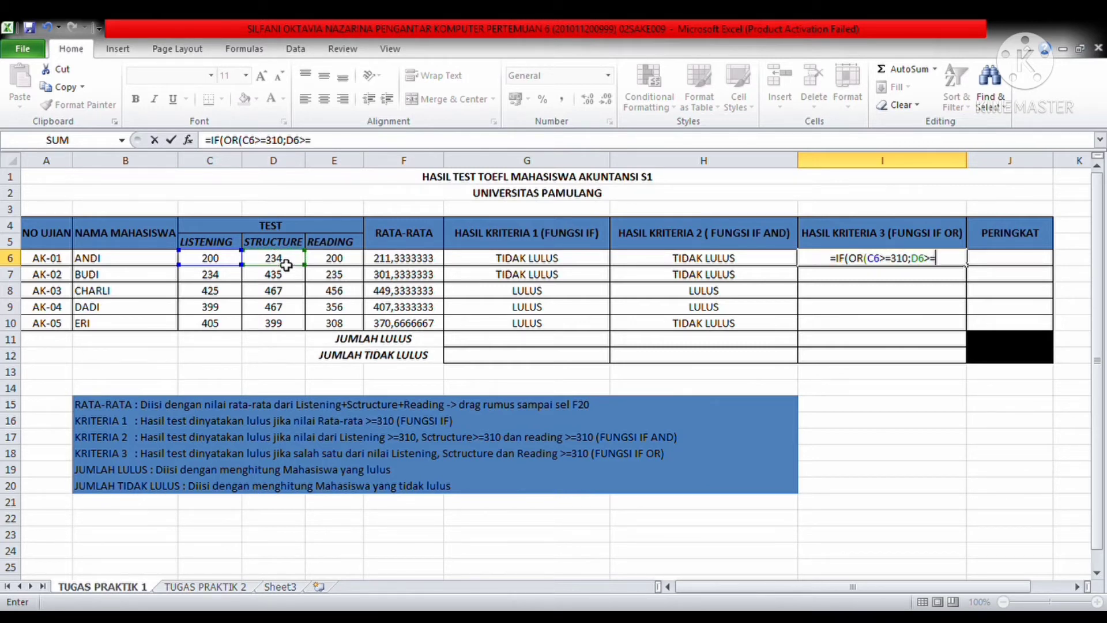
text(310)
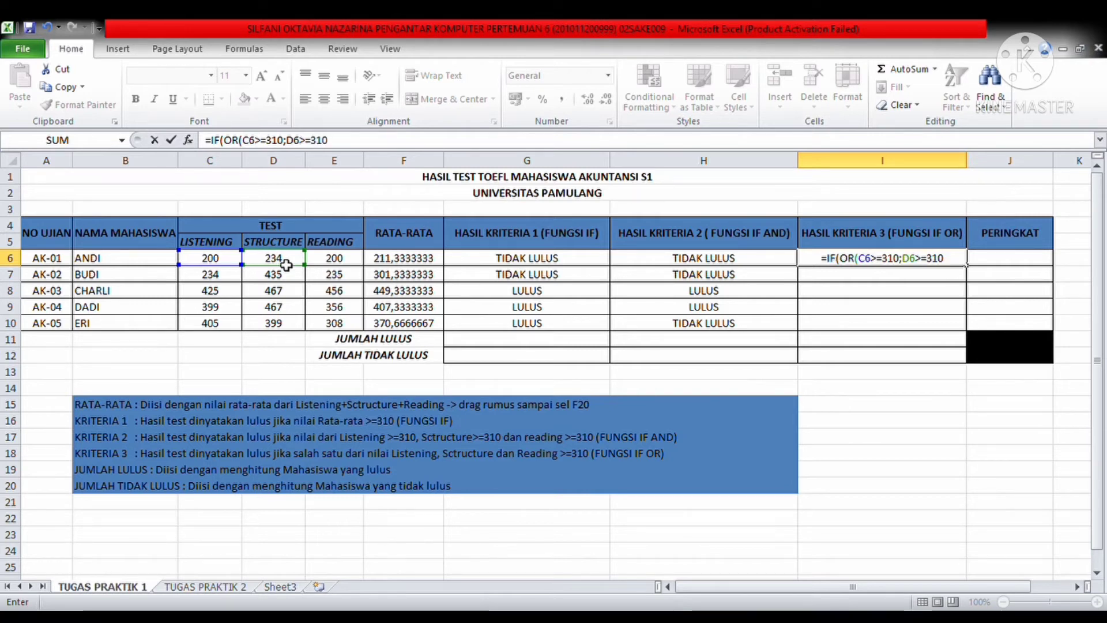
text(;)
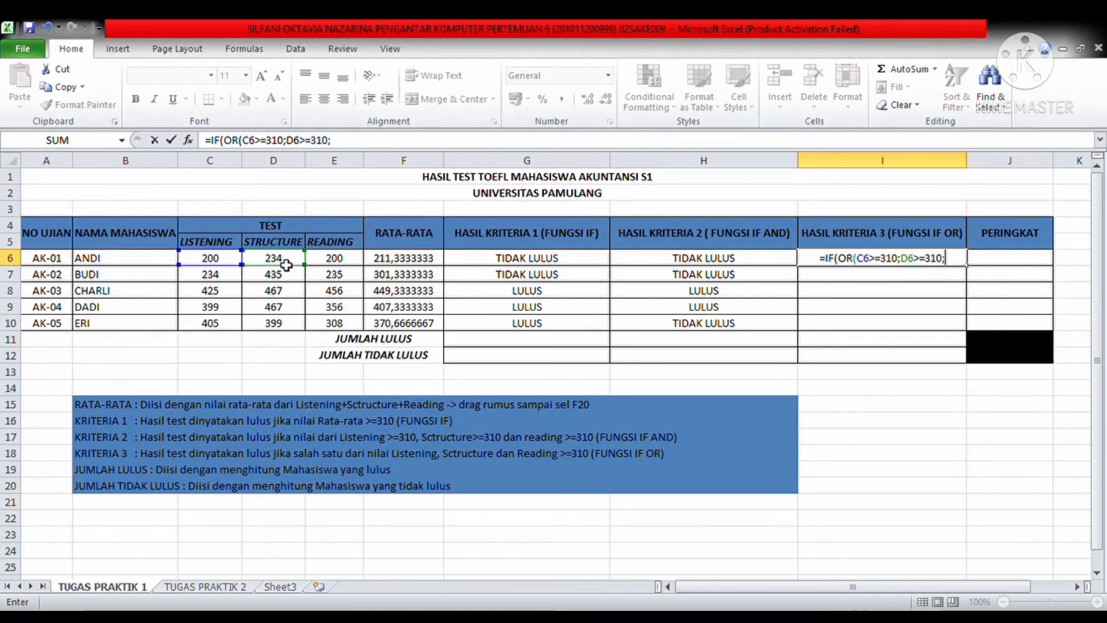
click(345, 260)
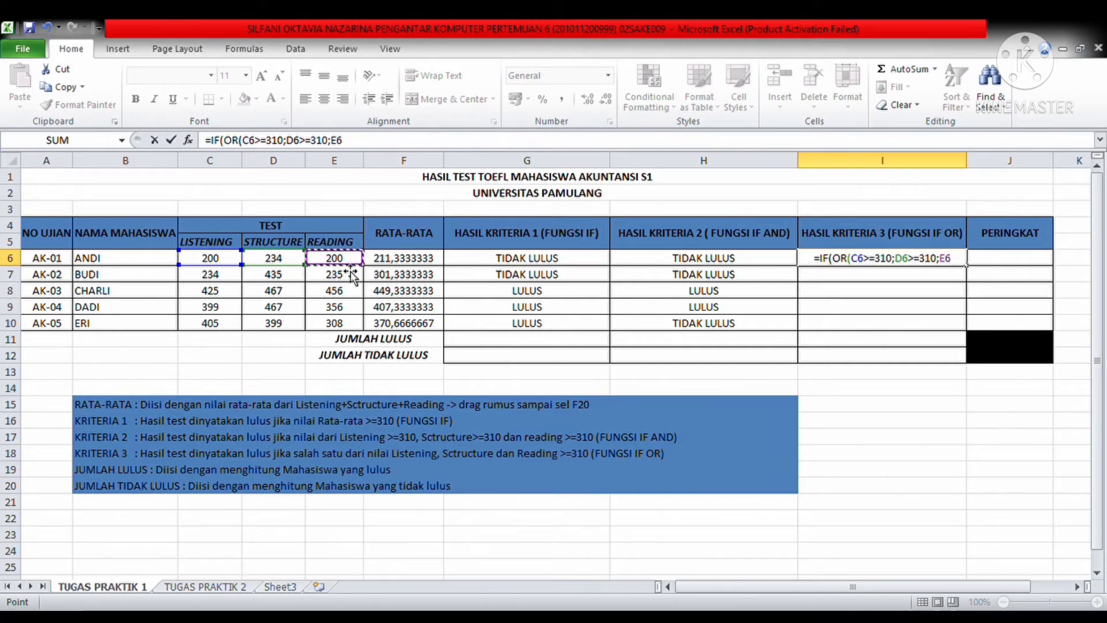
text(>)
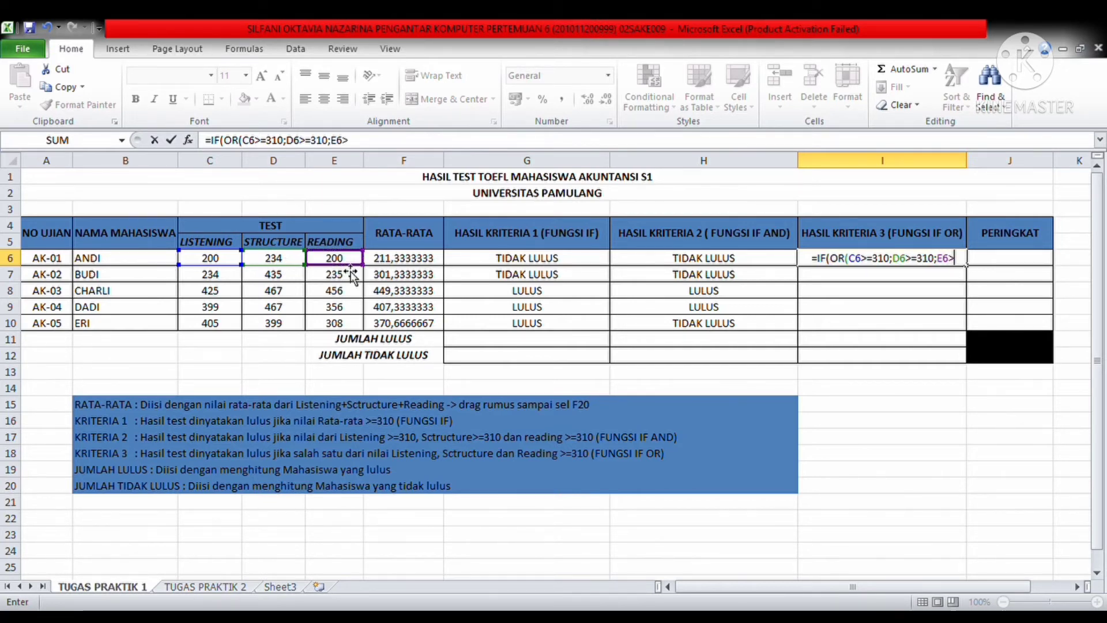
text(=310)
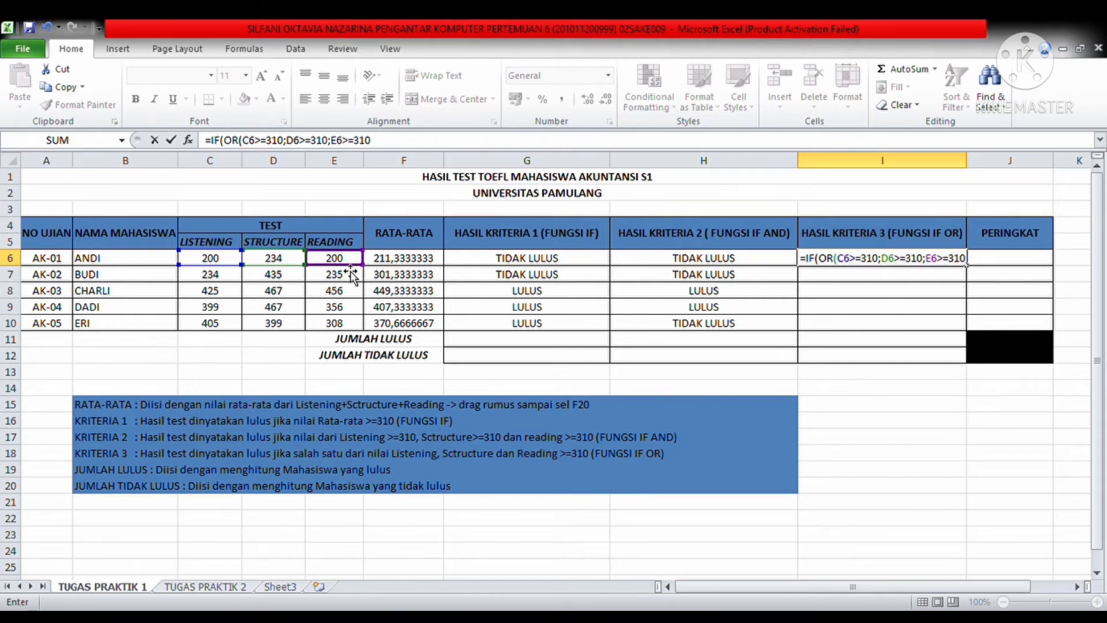
text())
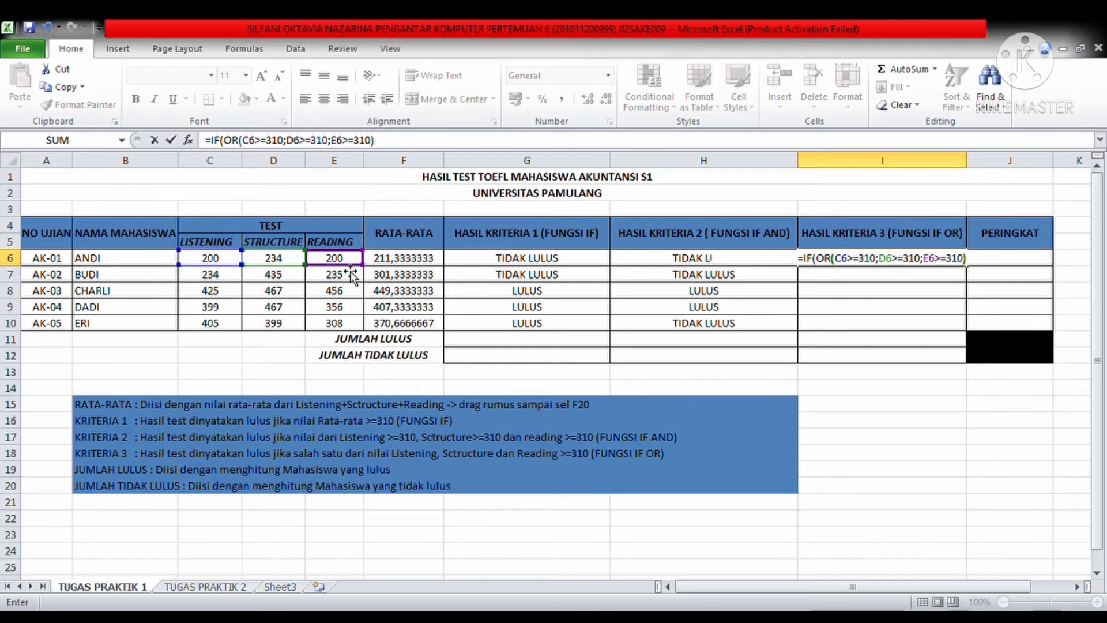
Step: Complete the I6 formula with the results "LULUS" and "TIDAK LULUS", and fill it down to I10
text(;)
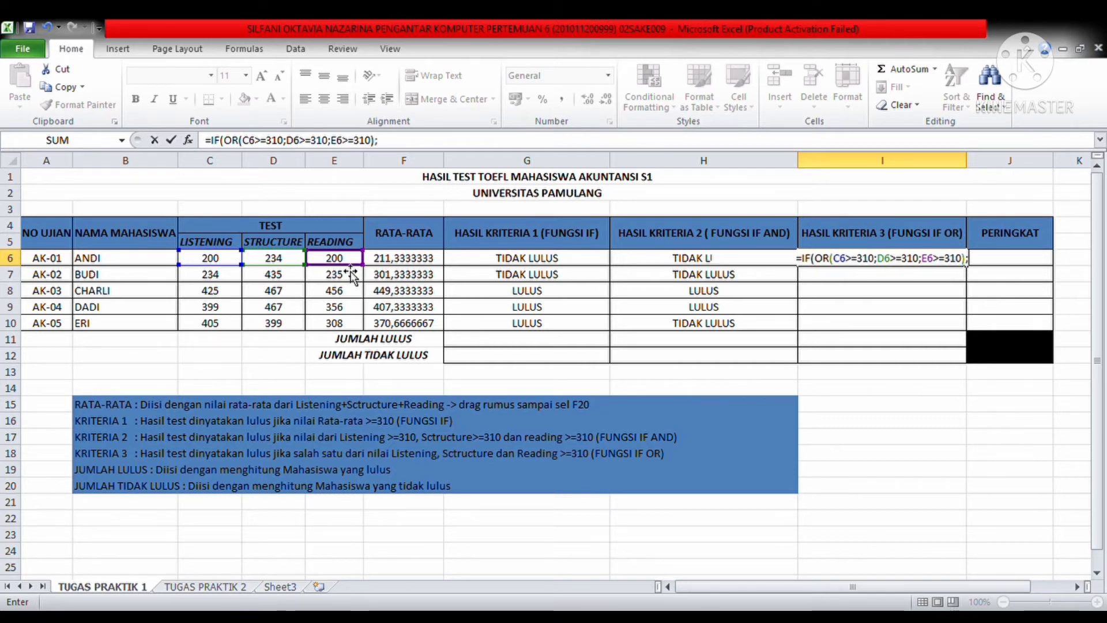
text(")
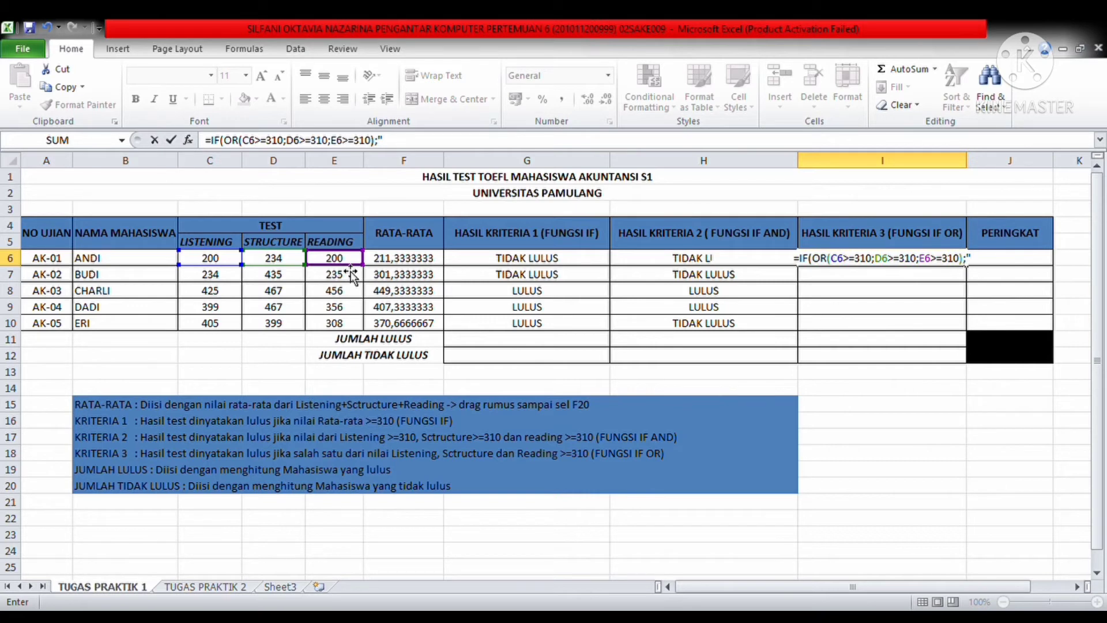
text(LULUS)
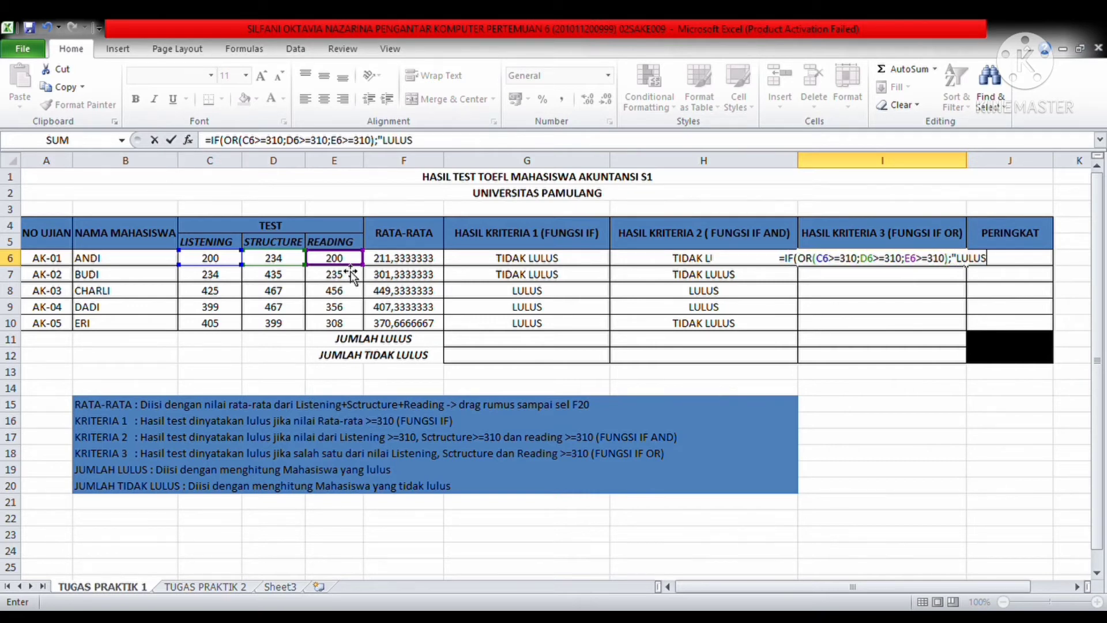
text(")
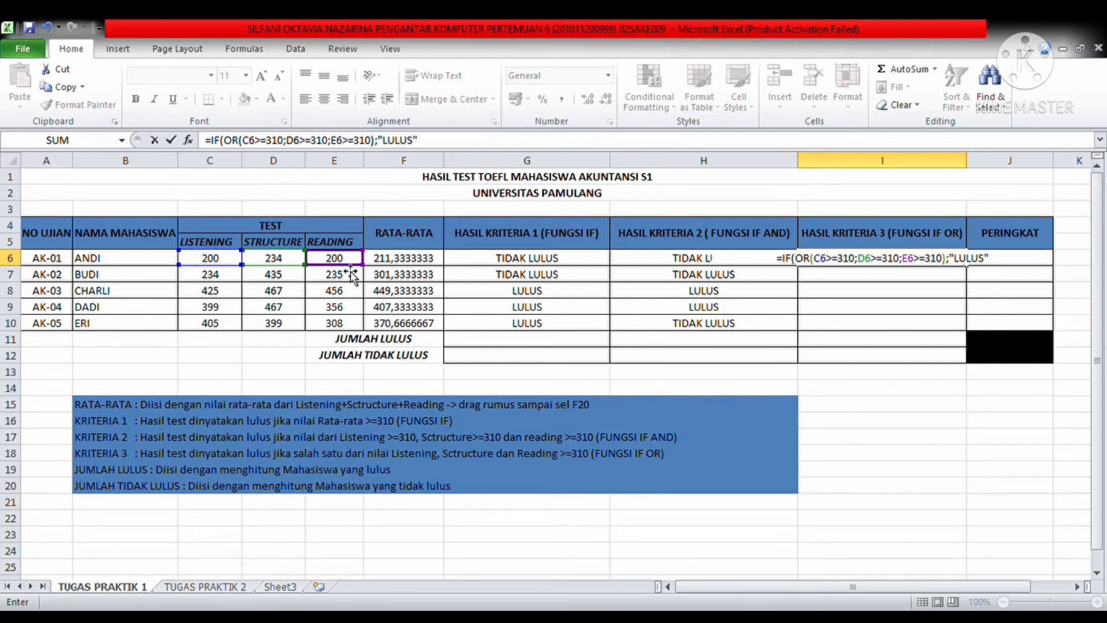
text(;)
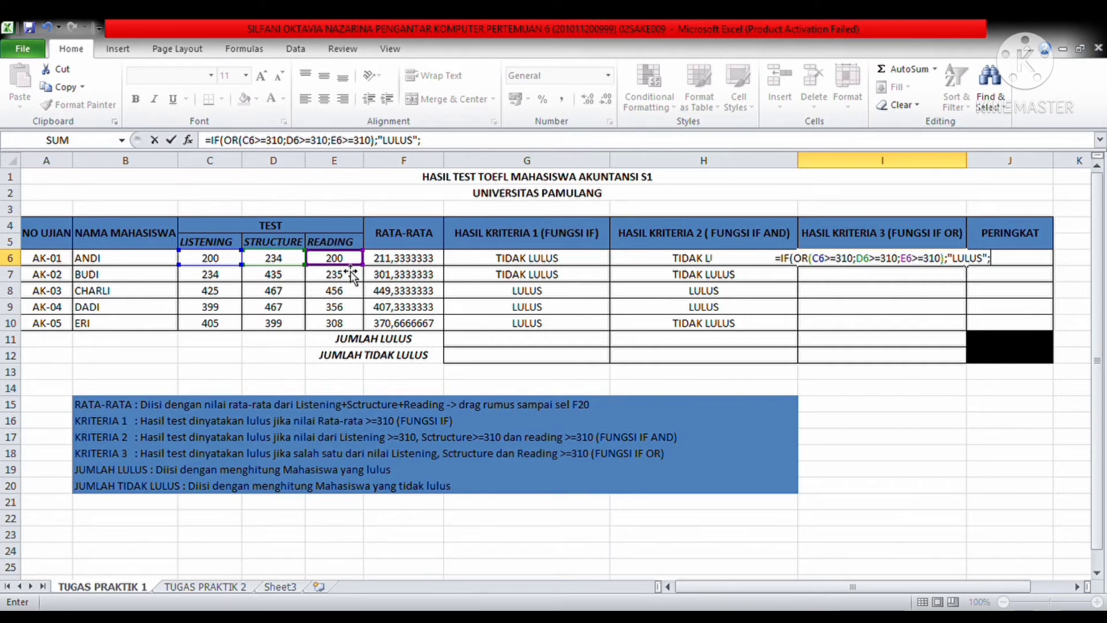
text(")
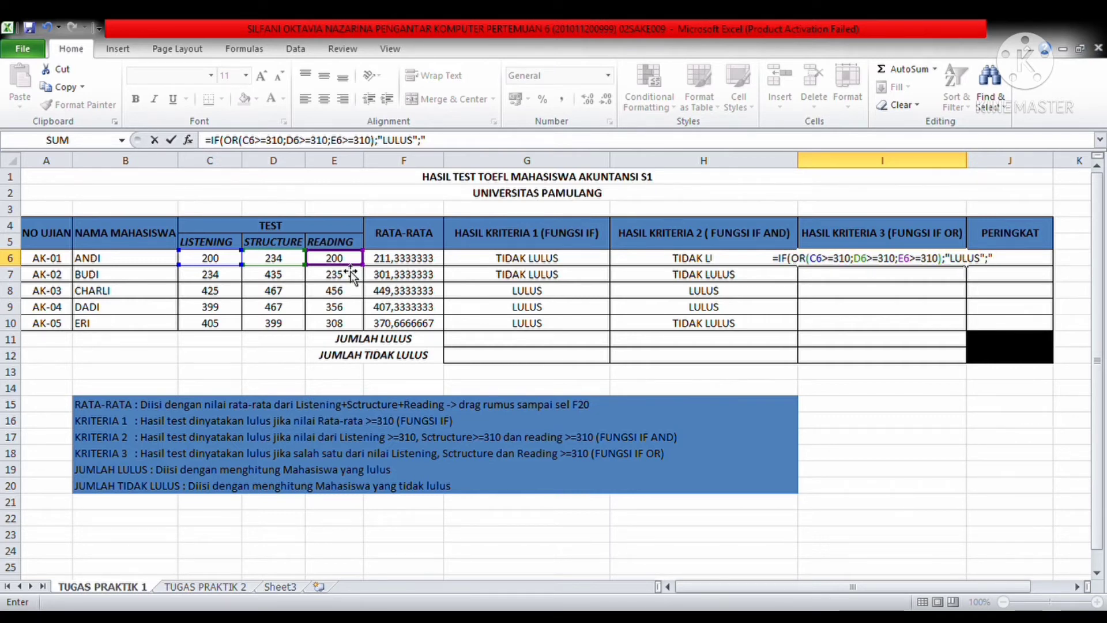
text(TIDA)
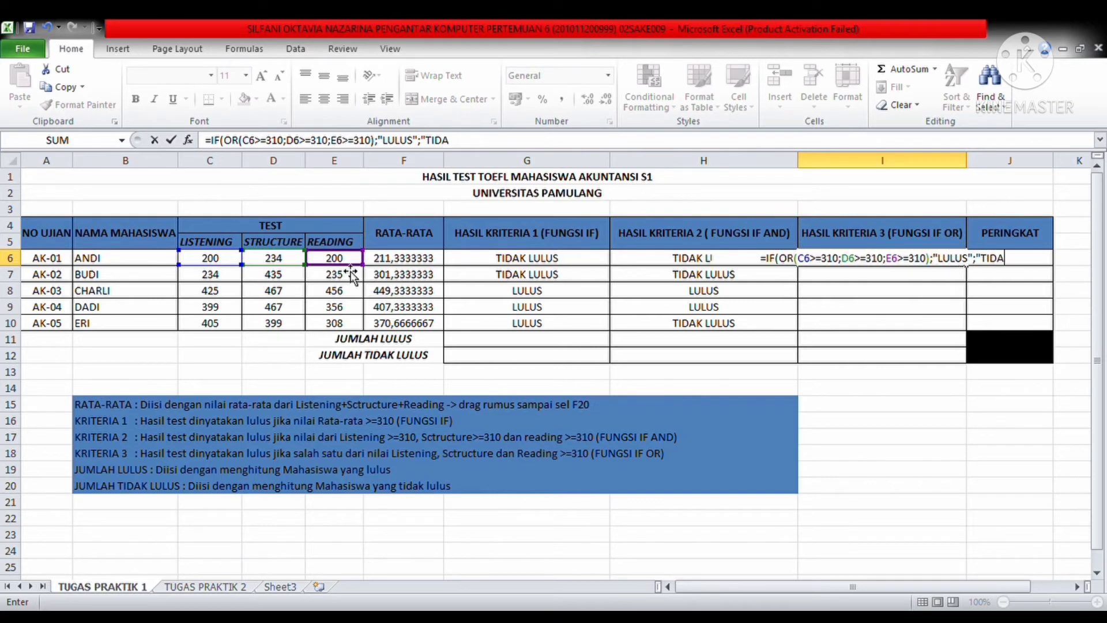
text(K LULUS)
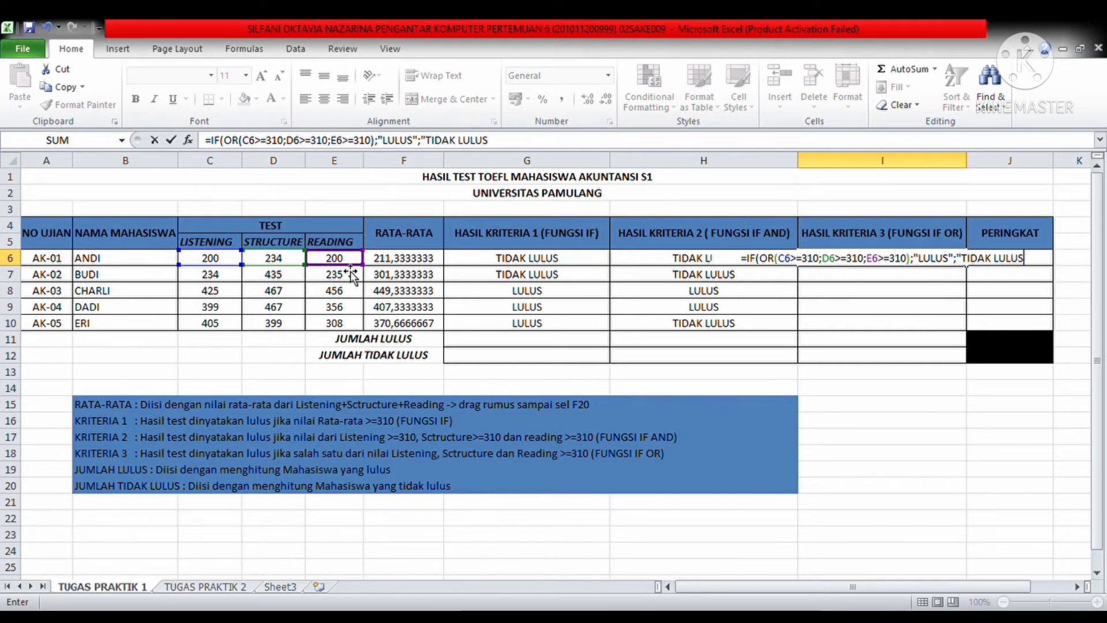
text(")
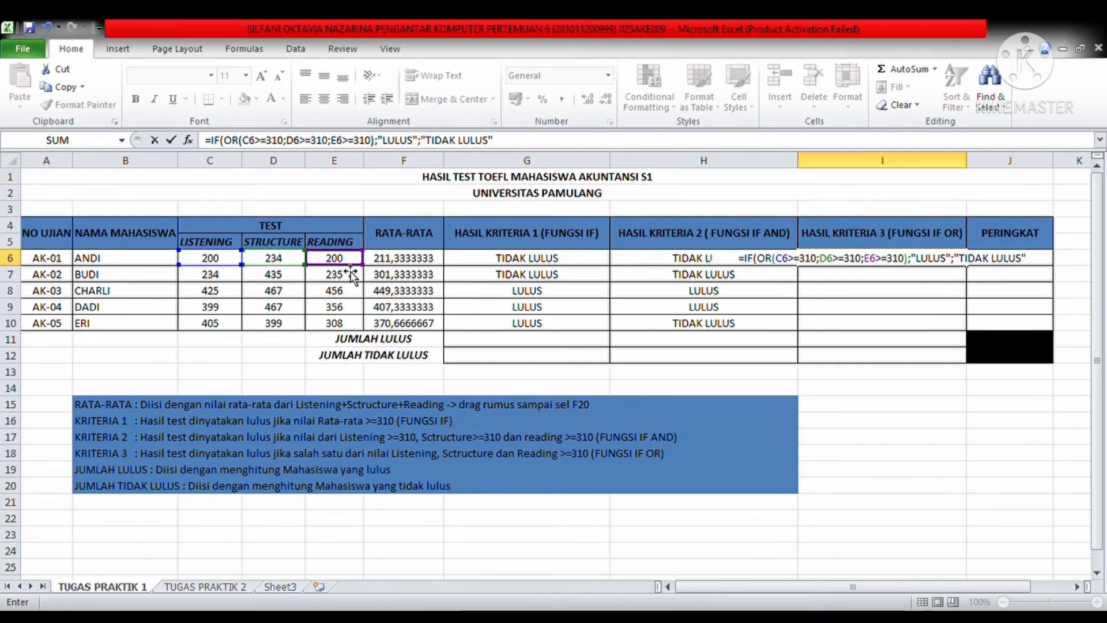
text())
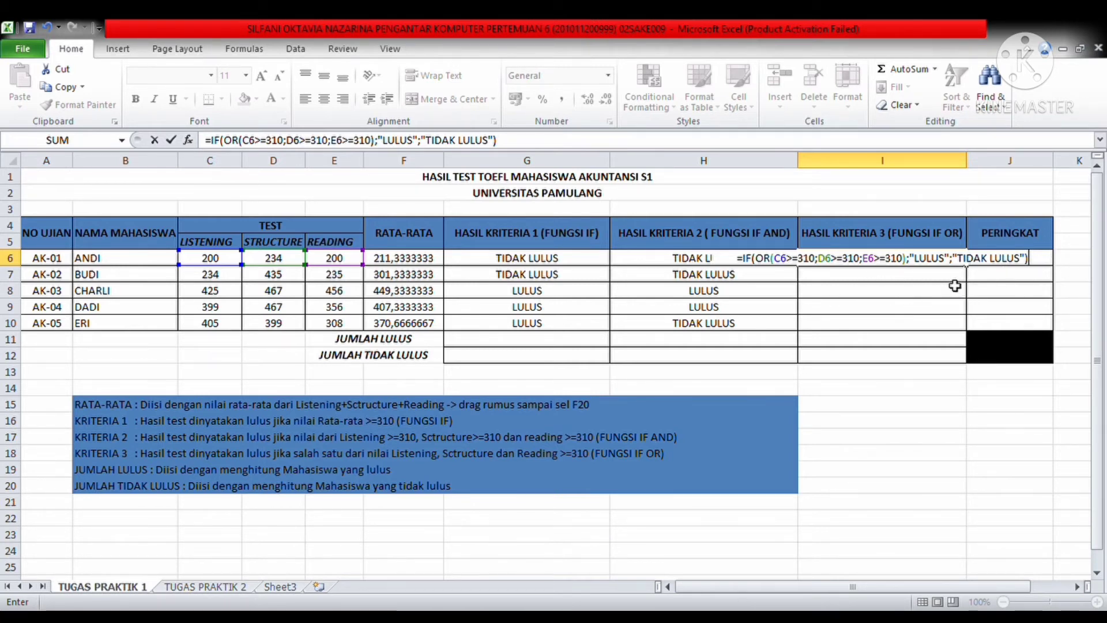
key(Return)
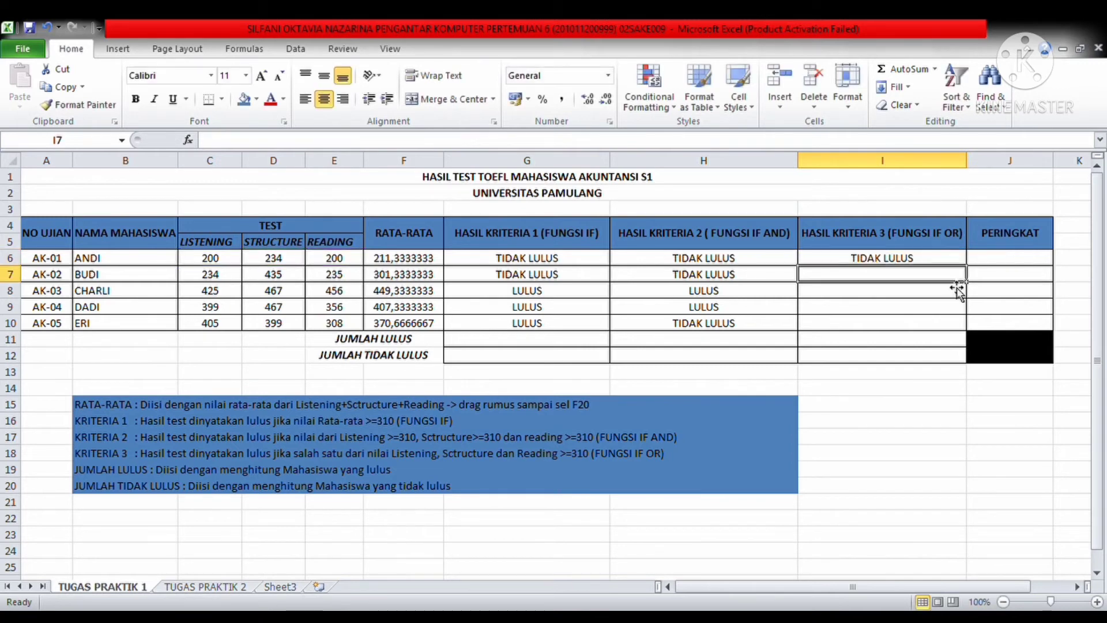
click(957, 258)
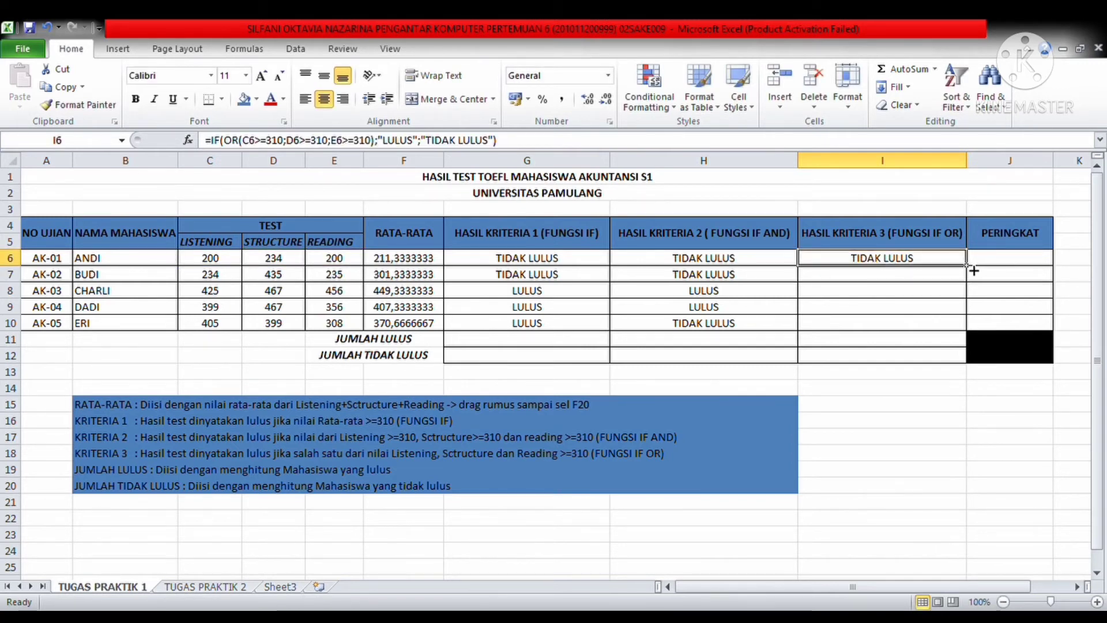
drag(968, 266, 975, 336)
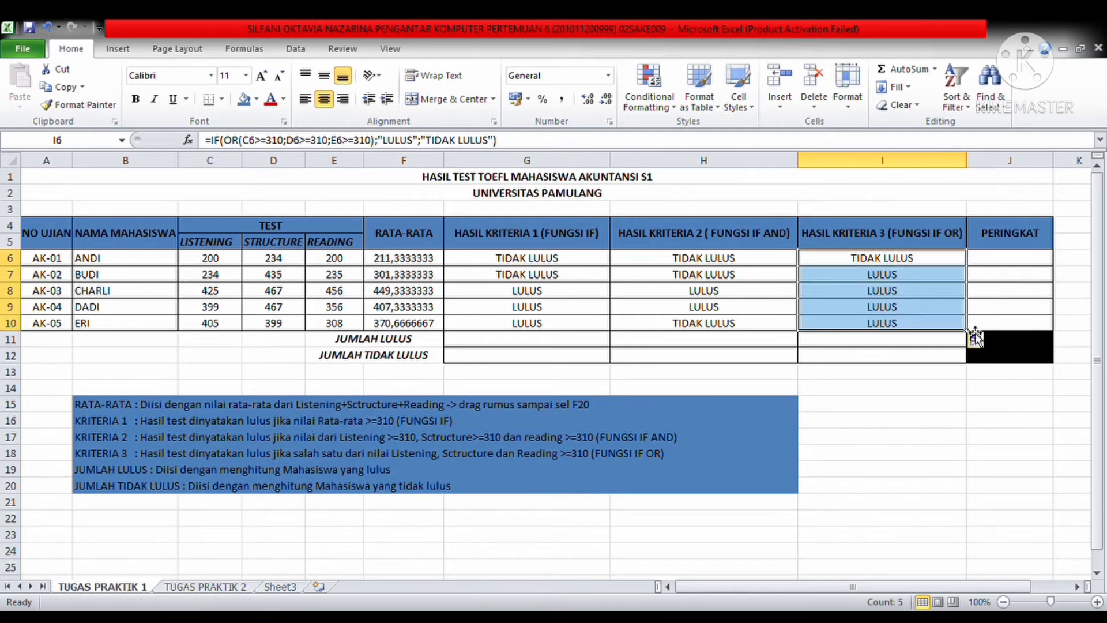
Step: Start the PERINGKAT formula in J6 with RANK.AVG, ranking F6 against the averages F6:F10: =RANK.AVG(F6;F6:F10
click(1005, 268)
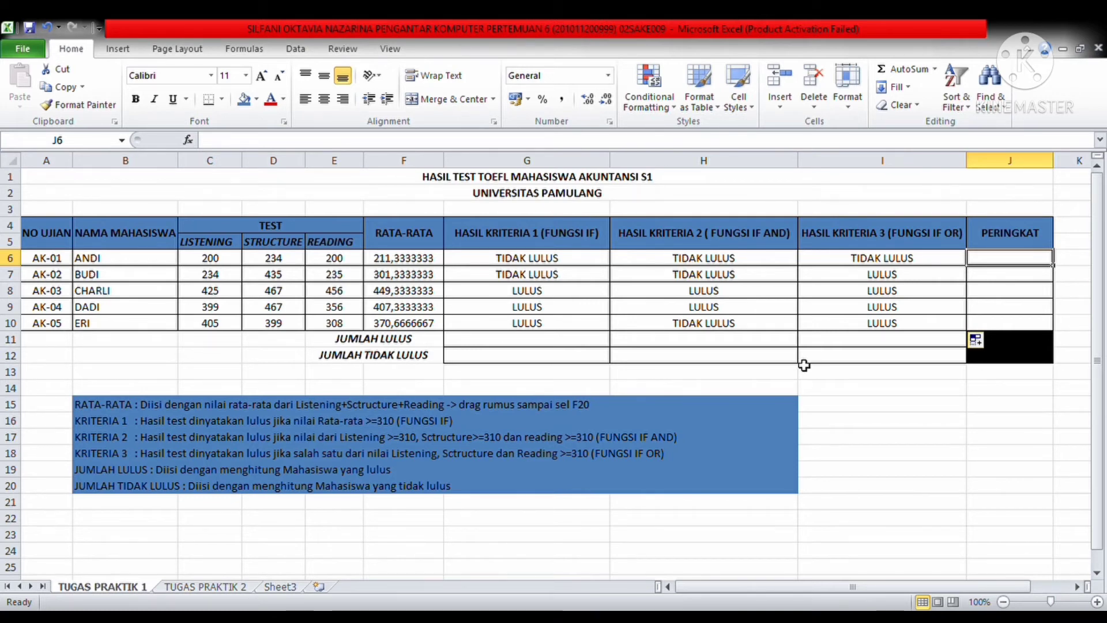
text(=RA)
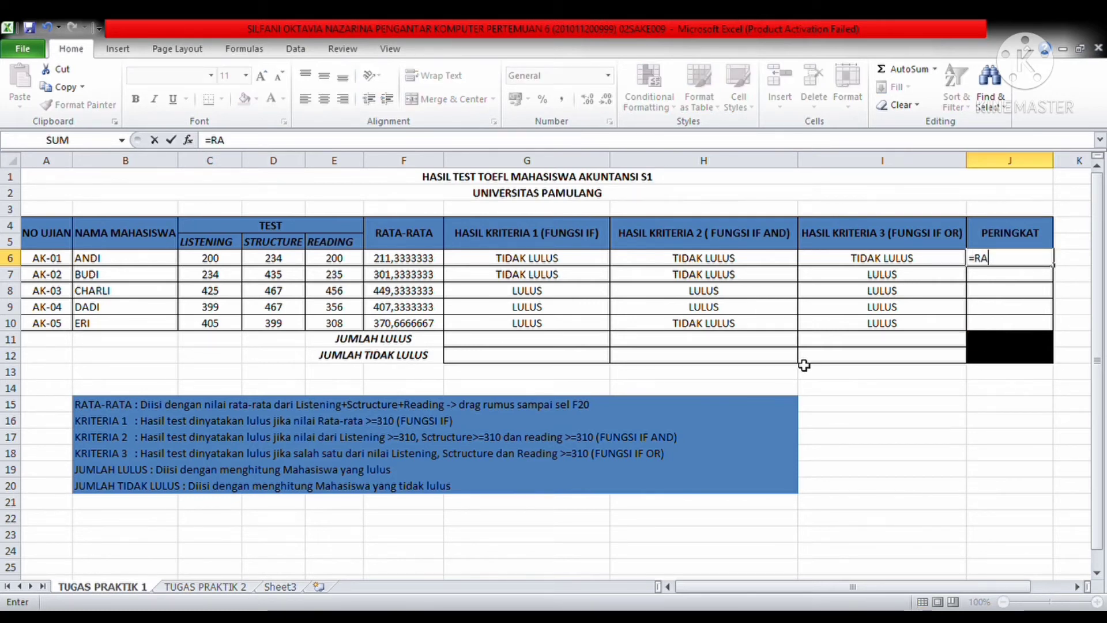
text(NK.AVG)
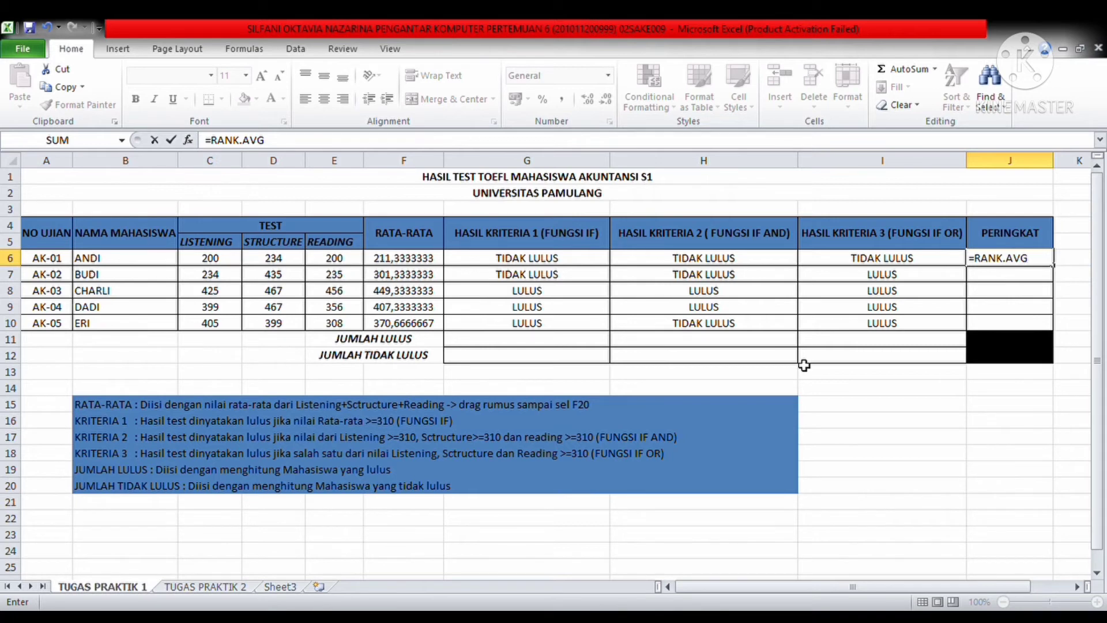
text(()
click(430, 264)
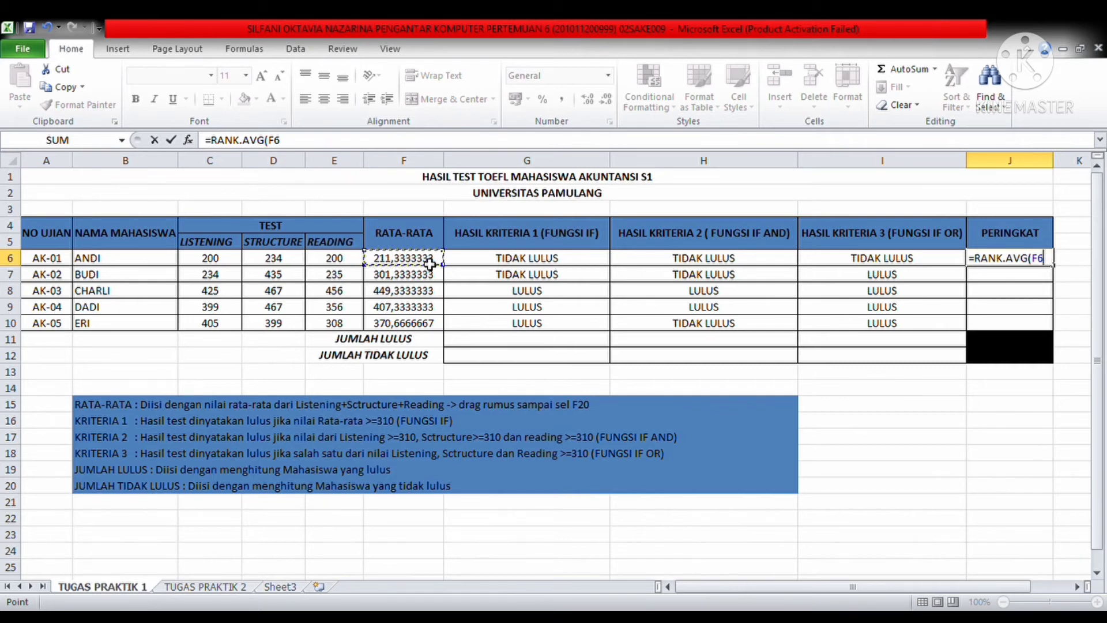
text(;)
drag(430, 264, 435, 326)
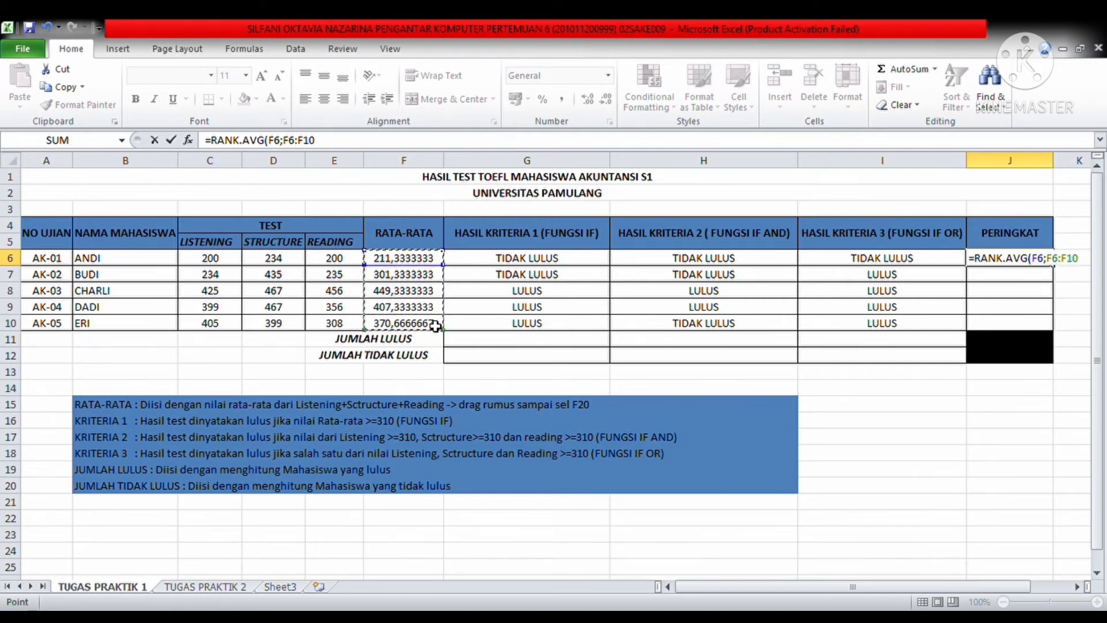
Step: Make the ranking range in the J6 formula absolute as $F$6:$F$10, and complete the formula with order 0
click(1056, 262)
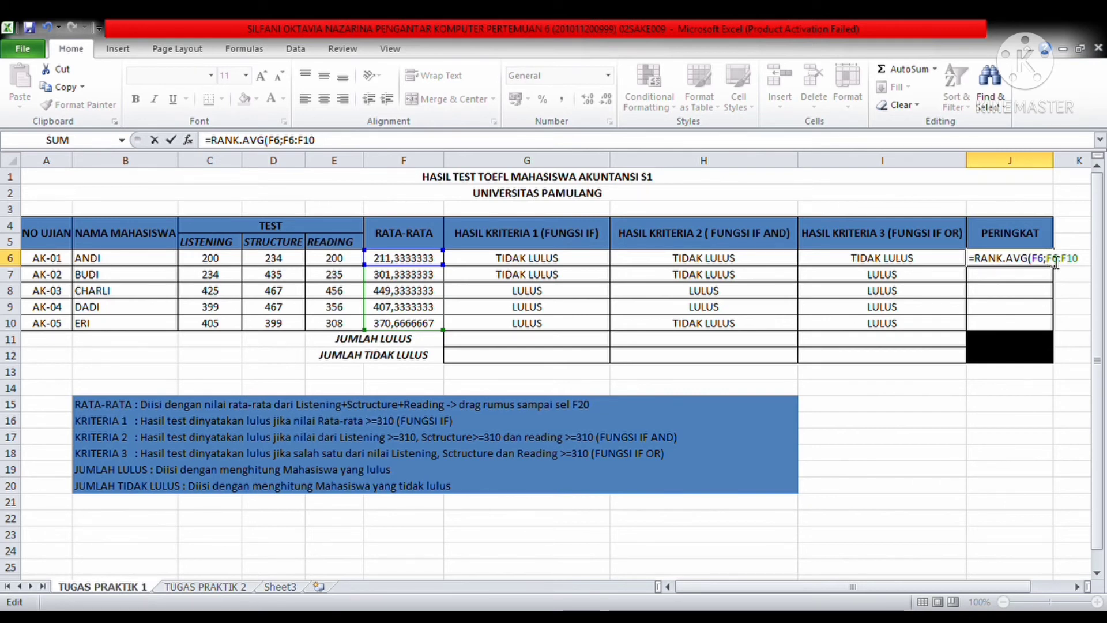
key(F4)
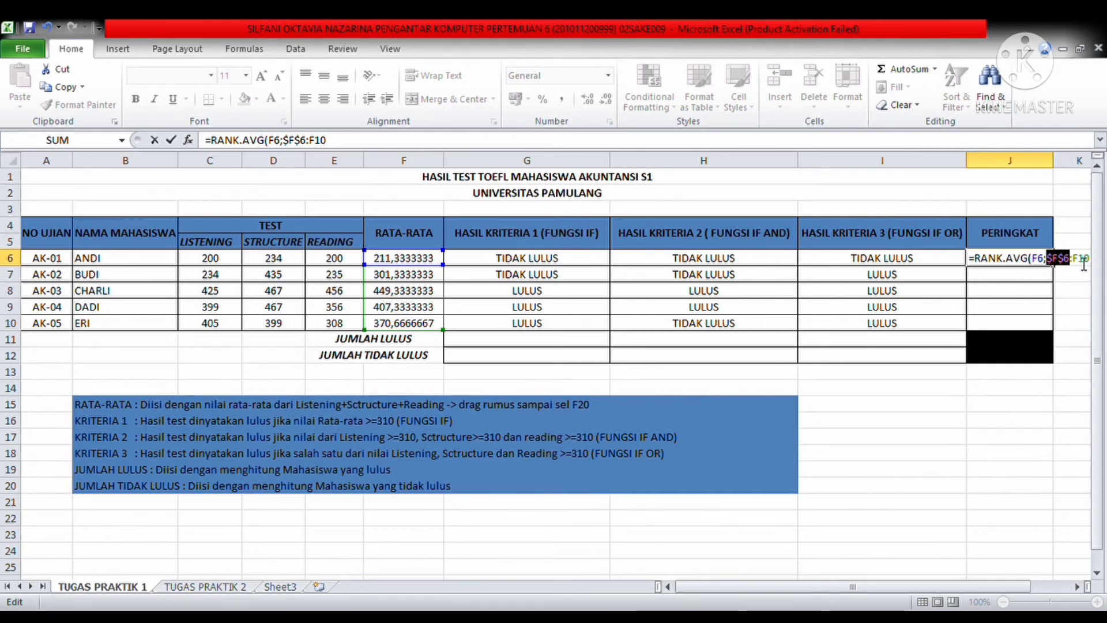
click(1082, 264)
key(F4)
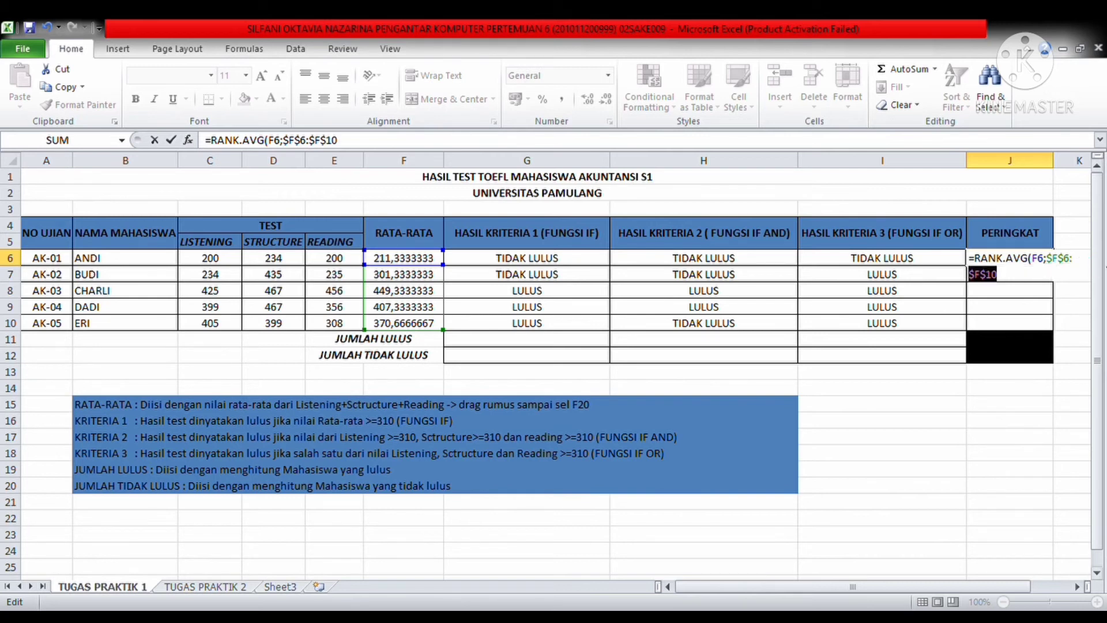
click(1060, 265)
text(;0)
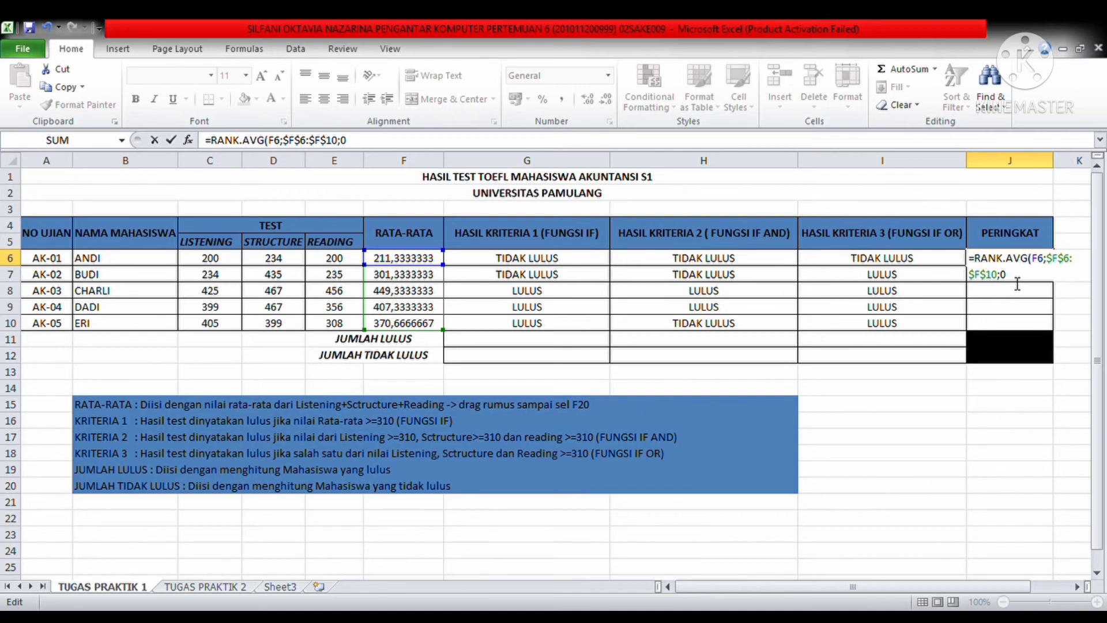
text())
key(Return)
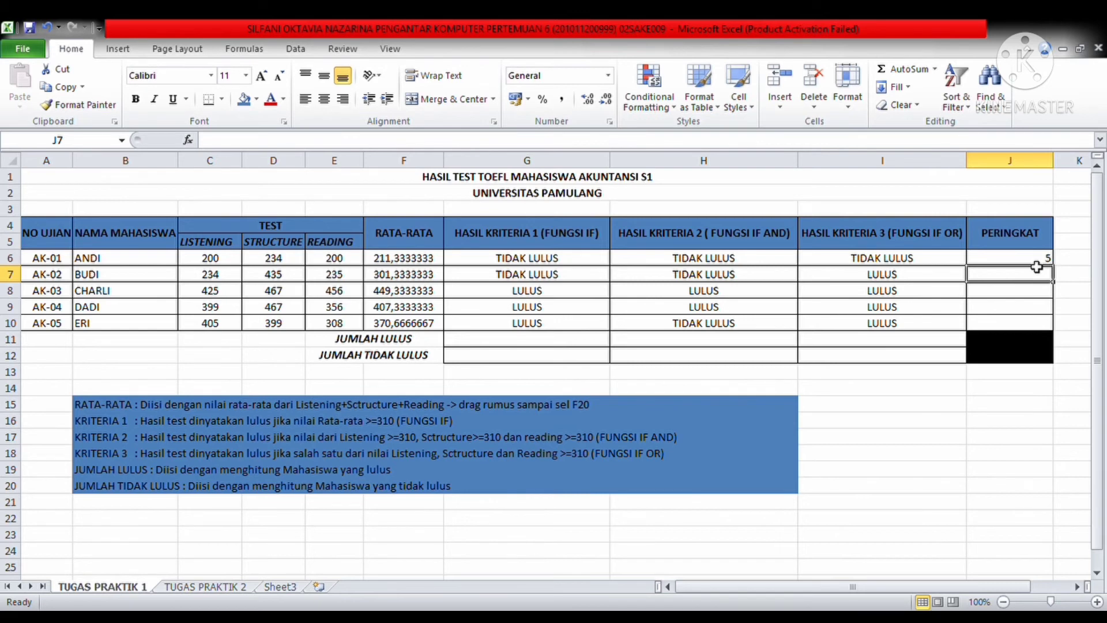
Step: Fill the J6 ranking formula down to J10 and centre the PERINGKAT values
click(1037, 262)
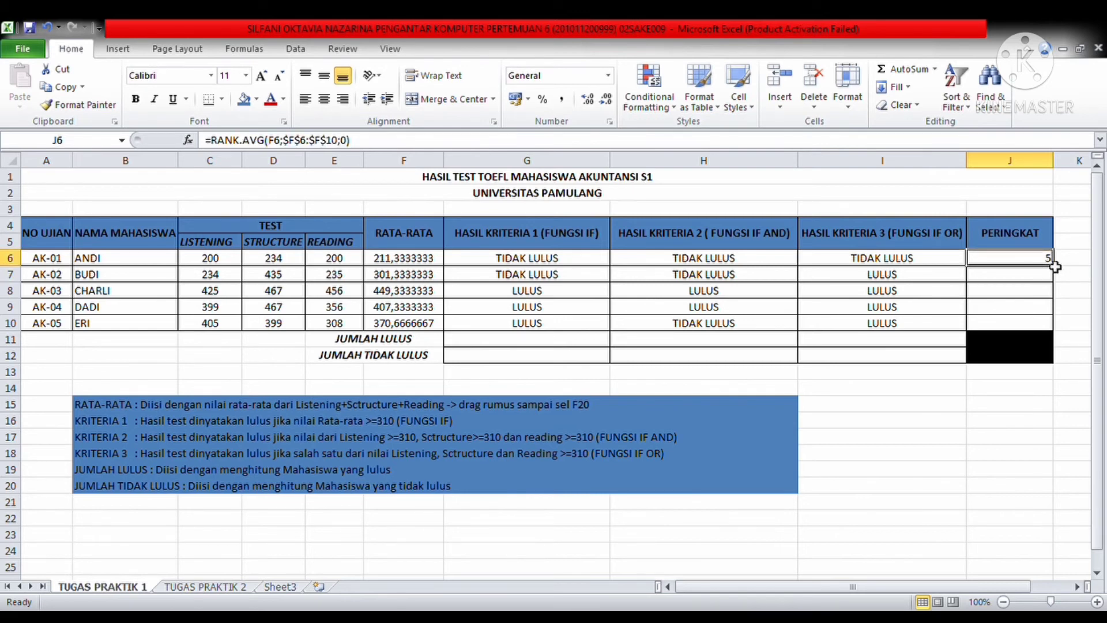
drag(1055, 265, 1044, 327)
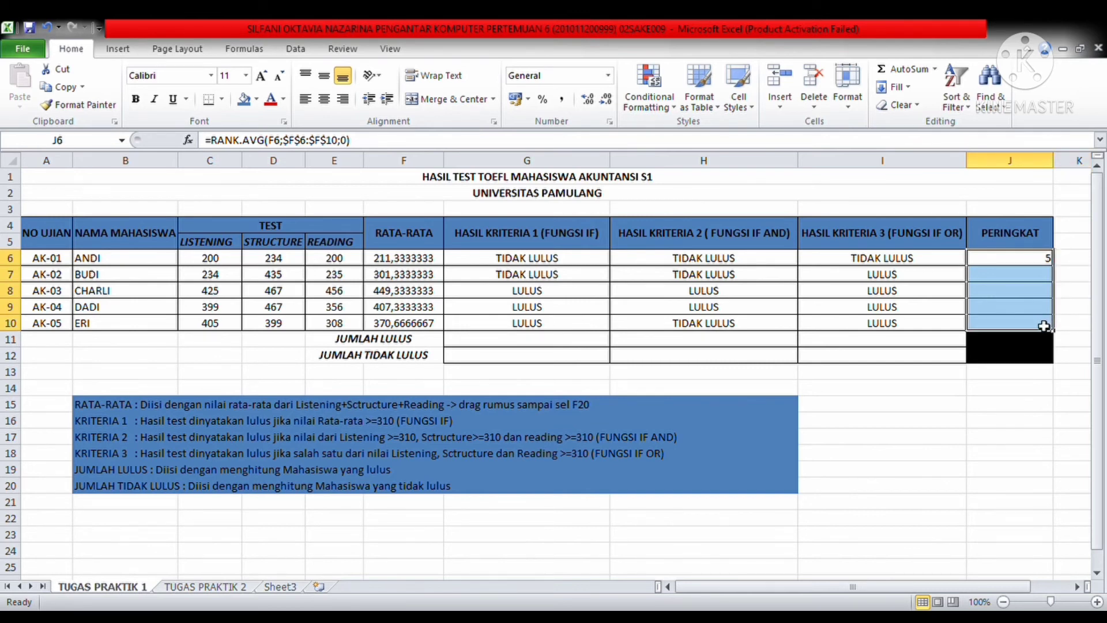
click(1046, 261)
drag(1059, 270, 1055, 330)
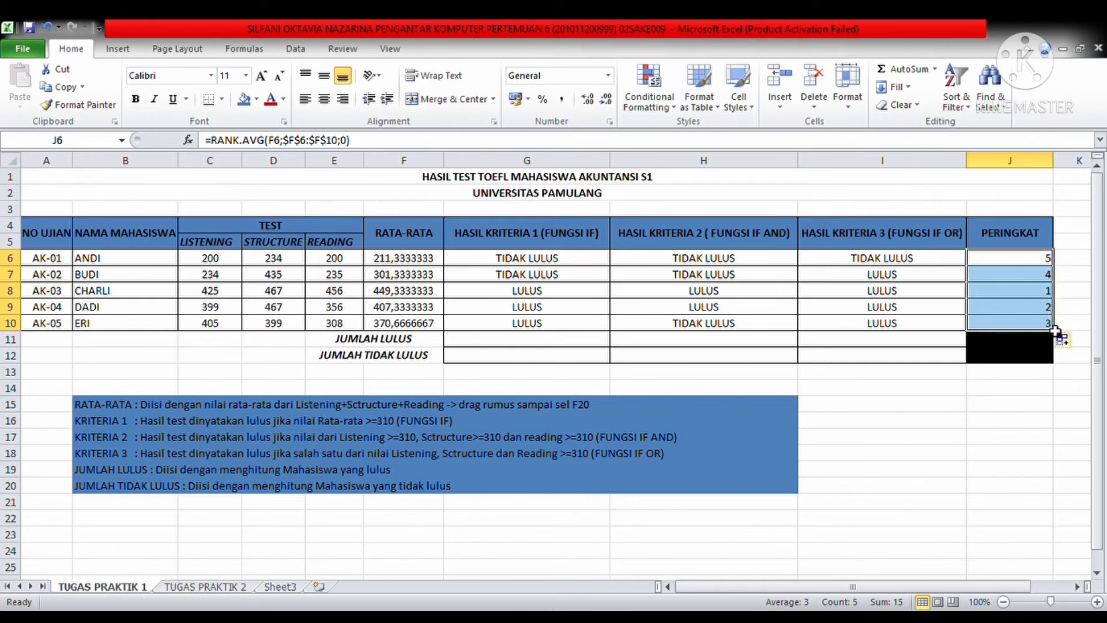
click(325, 99)
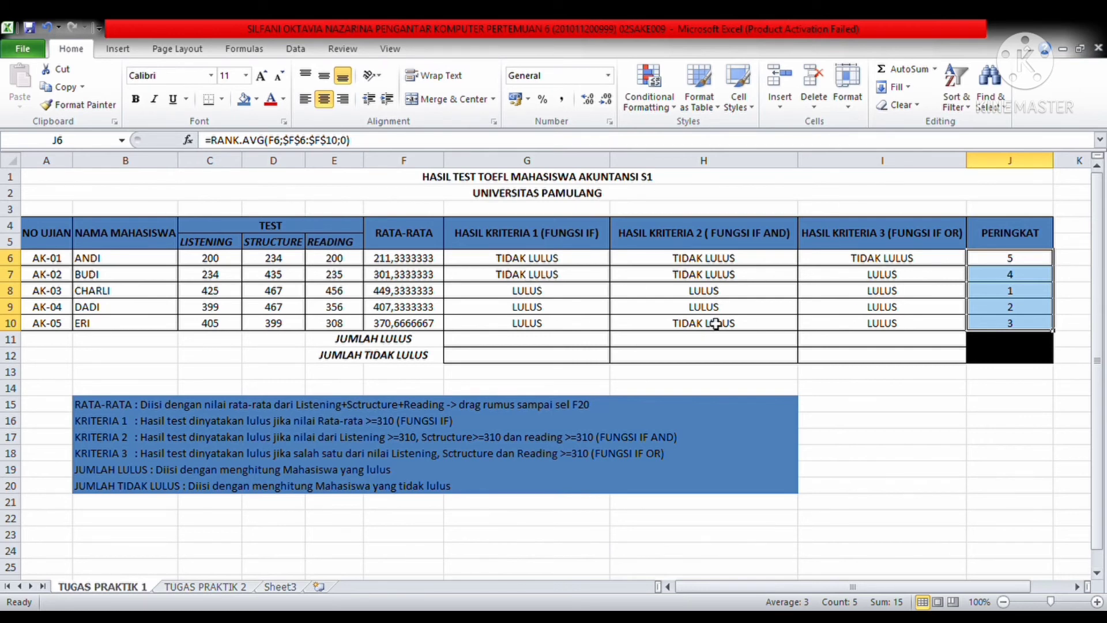
Step: Enter the HASIL KRITERIA 1 totals: 3 for JUMLAH LULUS in G11 and 2 for JUMLAH TIDAK LULUS in G12
click(512, 346)
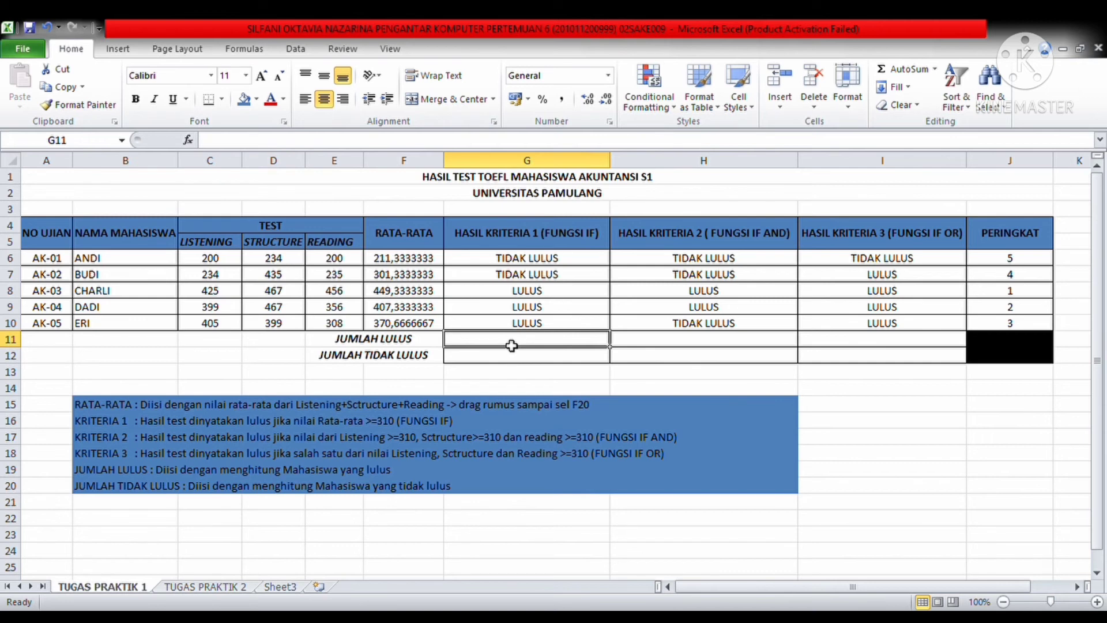
text(3)
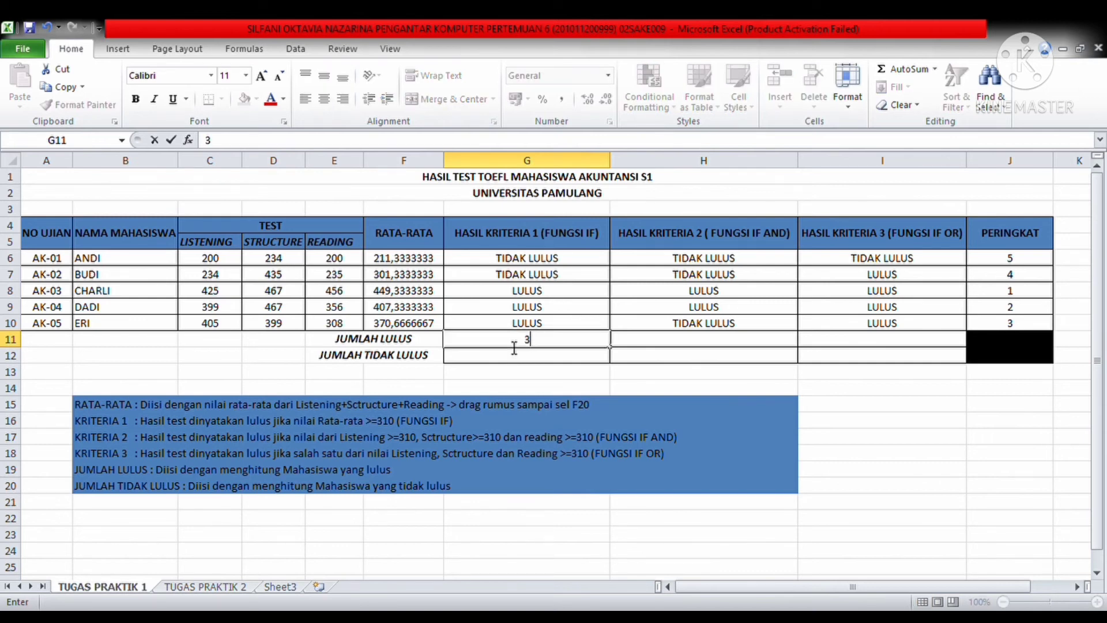
key(Return)
text(2)
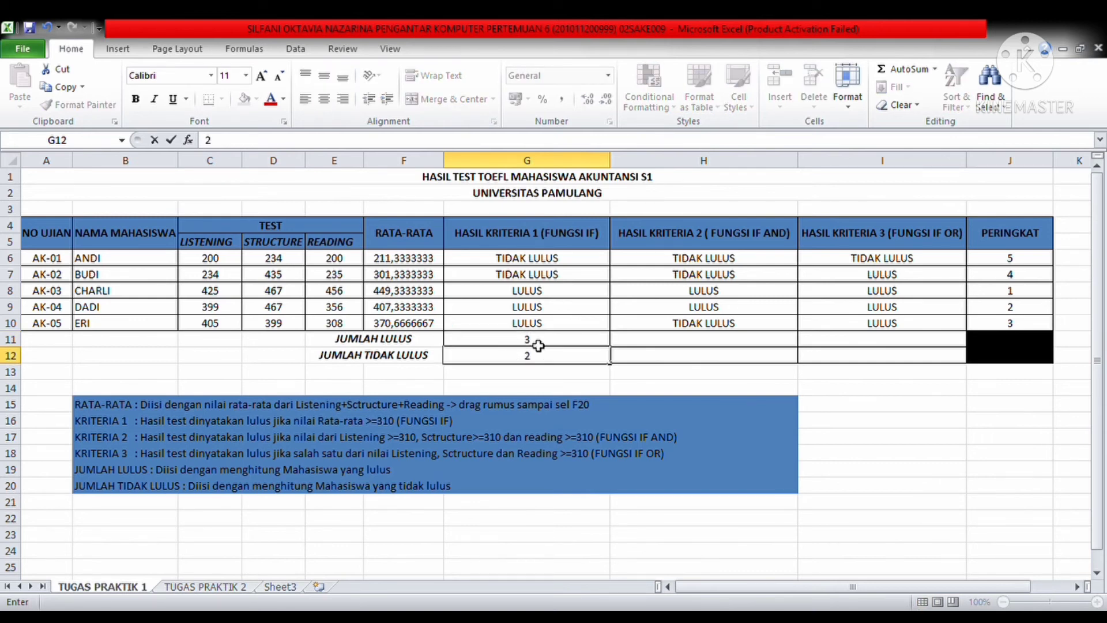
Step: Enter the HASIL KRITERIA 2 totals: 2 for JUMLAH LULUS in H11 and 3 for JUMLAH TIDAK LULUS in H12
click(663, 346)
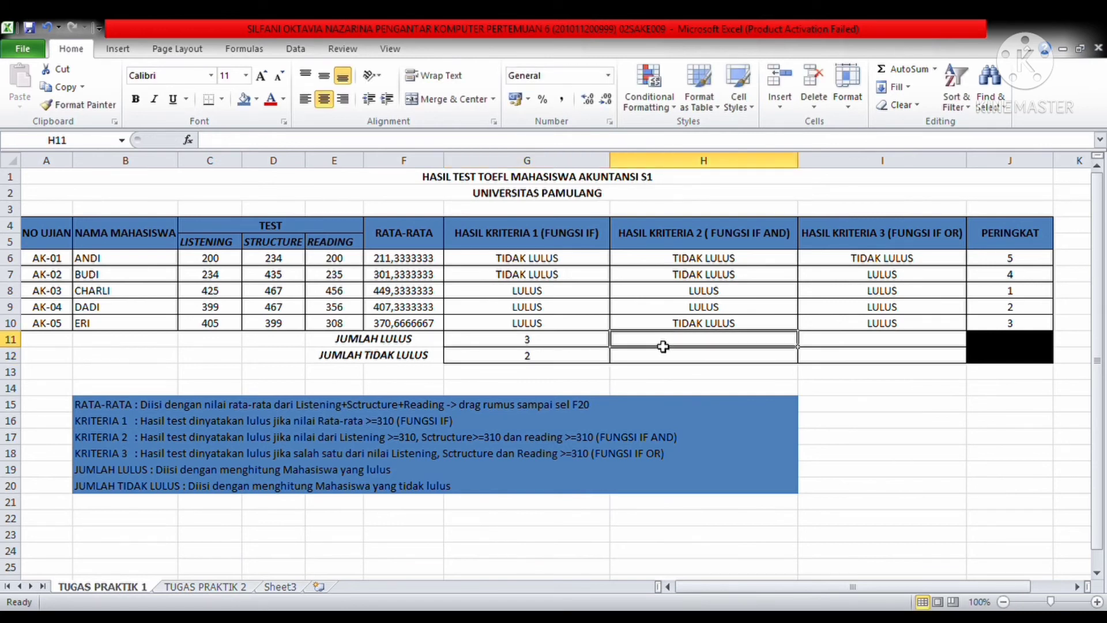
text(2)
key(Return)
text(3)
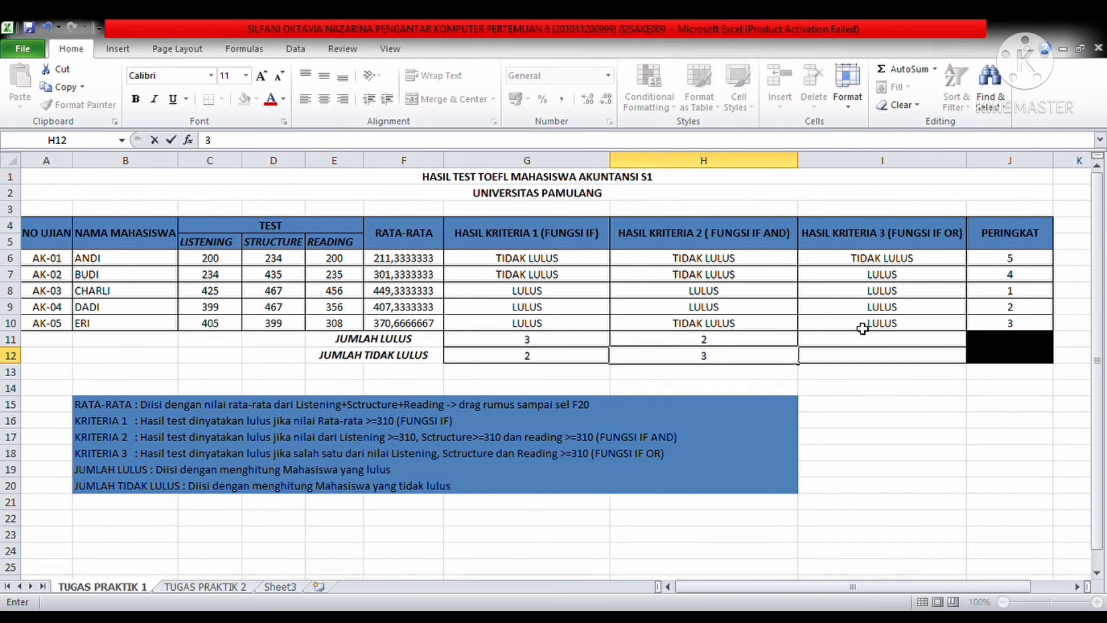
Step: Enter the HASIL KRITERIA 3 totals: 4 for JUMLAH LULUS in I11 and 1 for JUMLAH TIDAK LULUS in I12
click(855, 344)
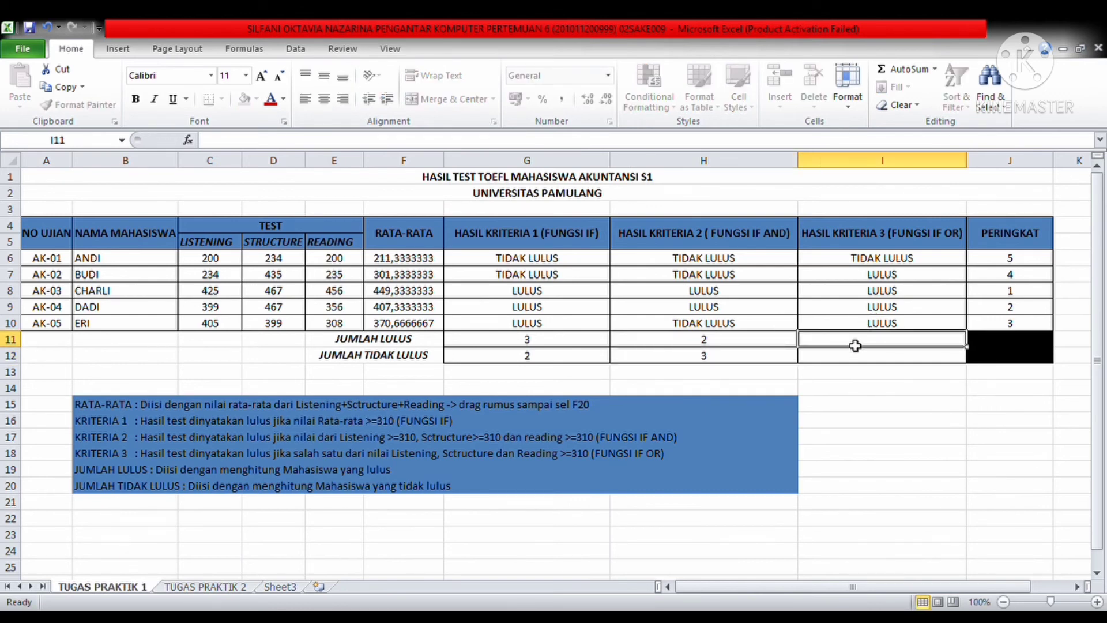
text(4)
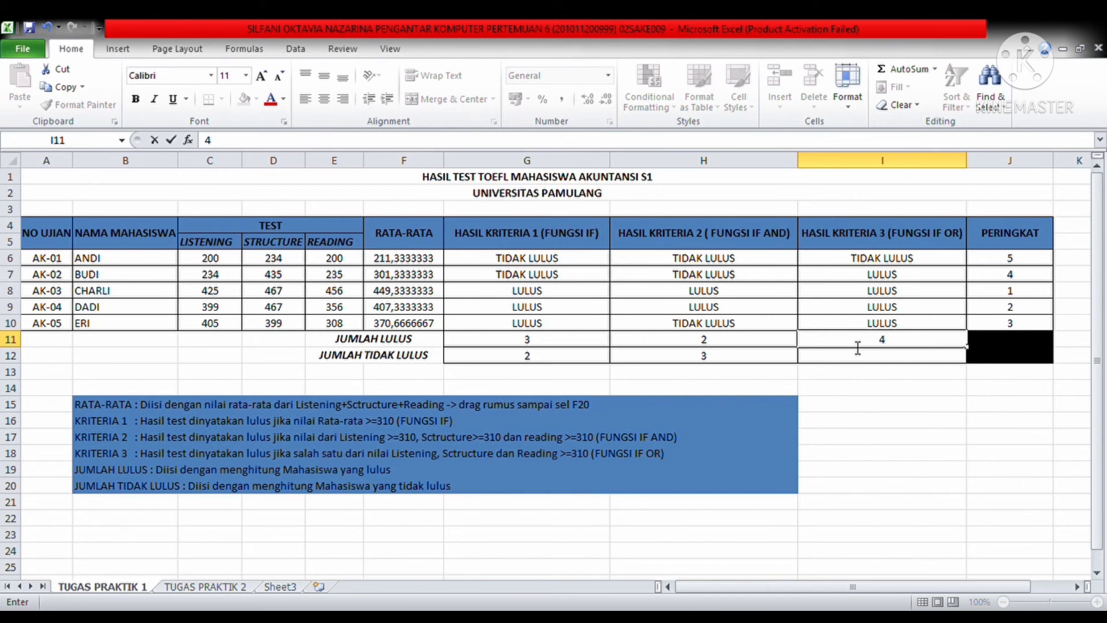
key(Return)
text(1)
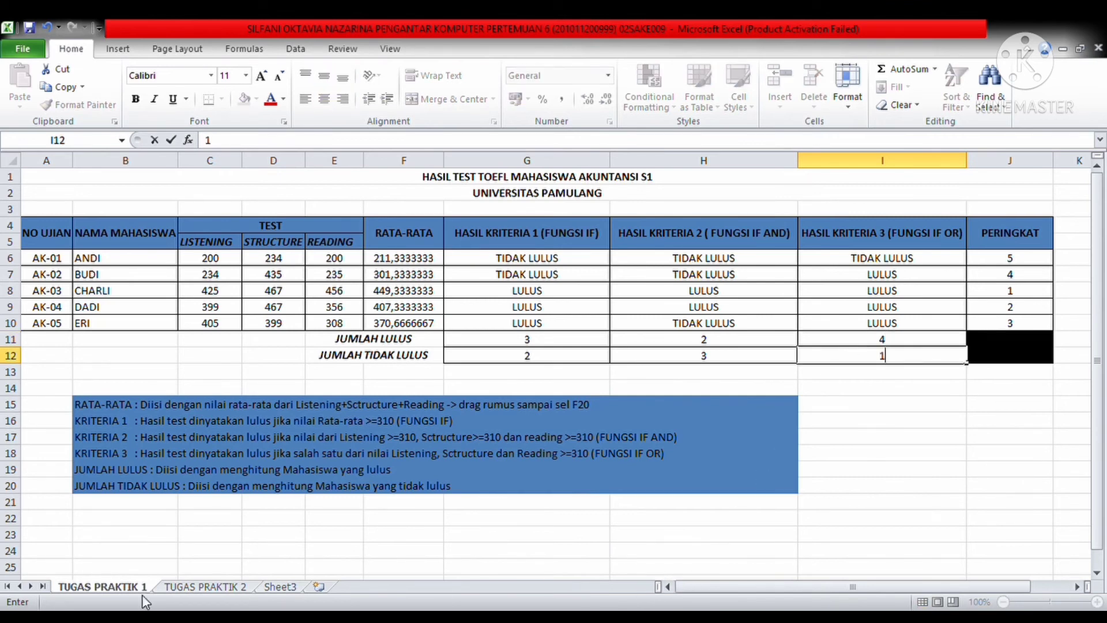
Step: On the TUGAS PRAKTIK 2 sheet, insert a 2-D clustered column chart from the CALON MAHASISWA and SCORE data in B3:C13
click(189, 589)
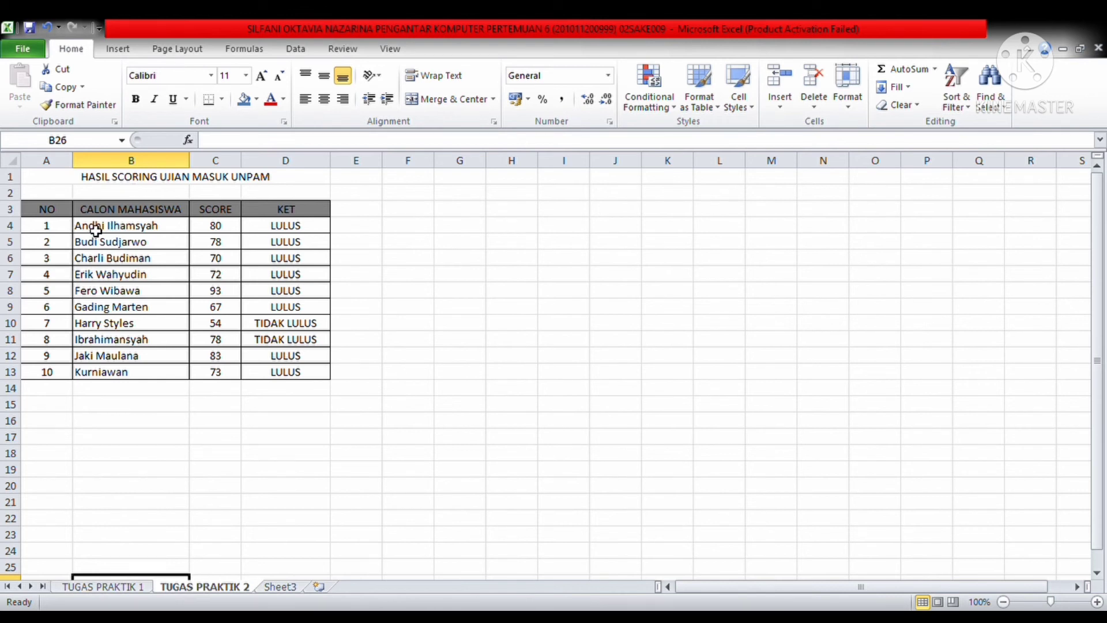
drag(96, 231, 220, 378)
drag(114, 214, 205, 385)
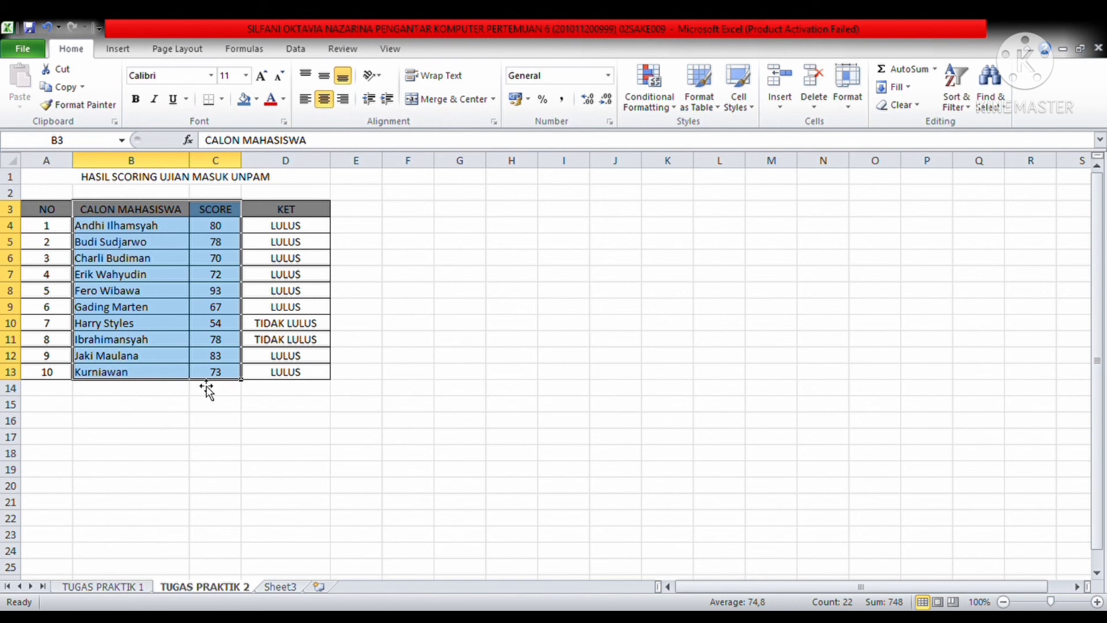
click(121, 48)
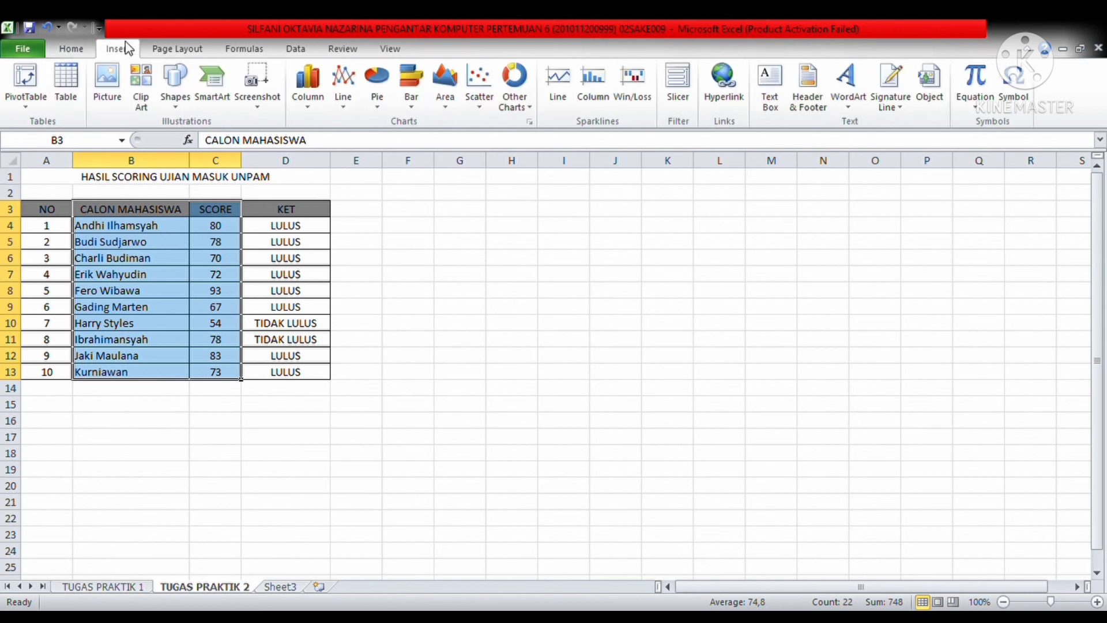
click(324, 150)
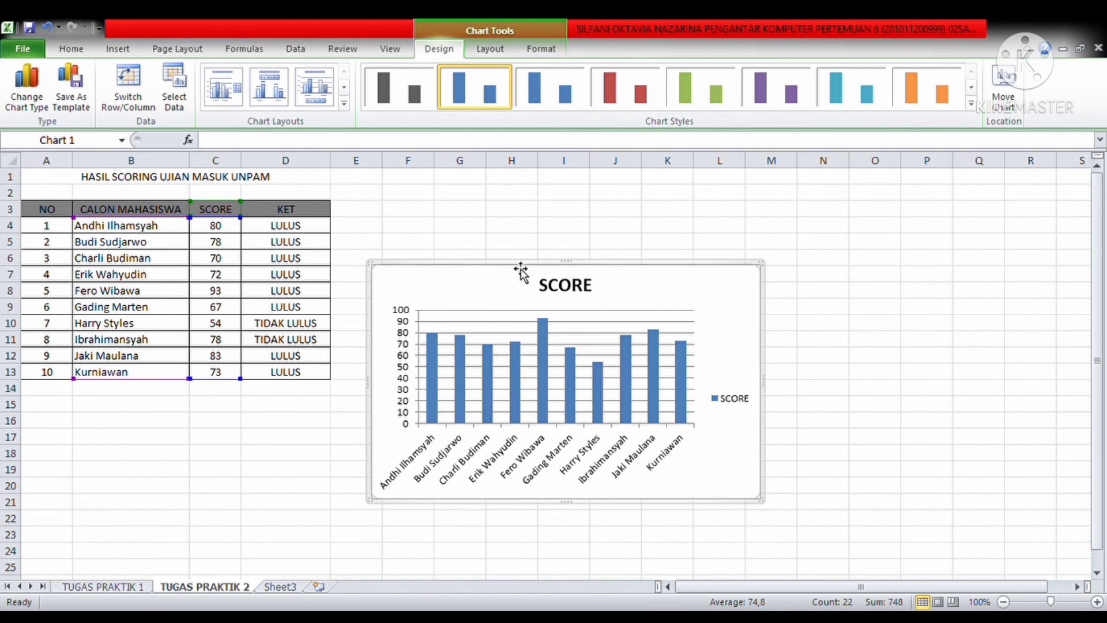
Step: Move the SCORE chart beside the table, spanning about F2 to M15, and try the next blue chart style
drag(527, 252, 548, 209)
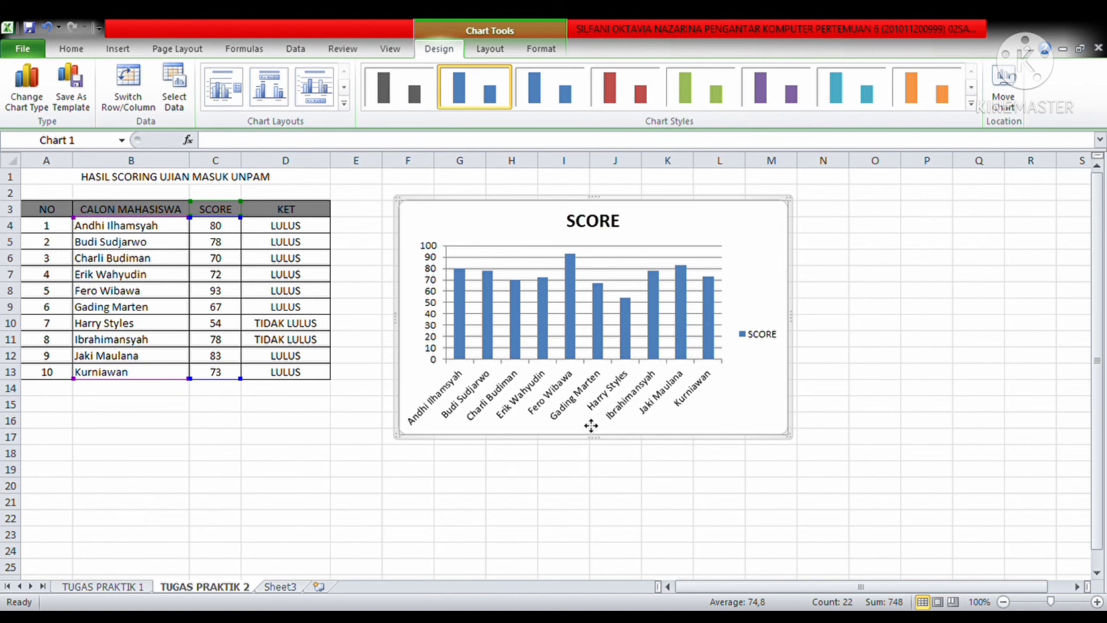
drag(591, 427, 591, 408)
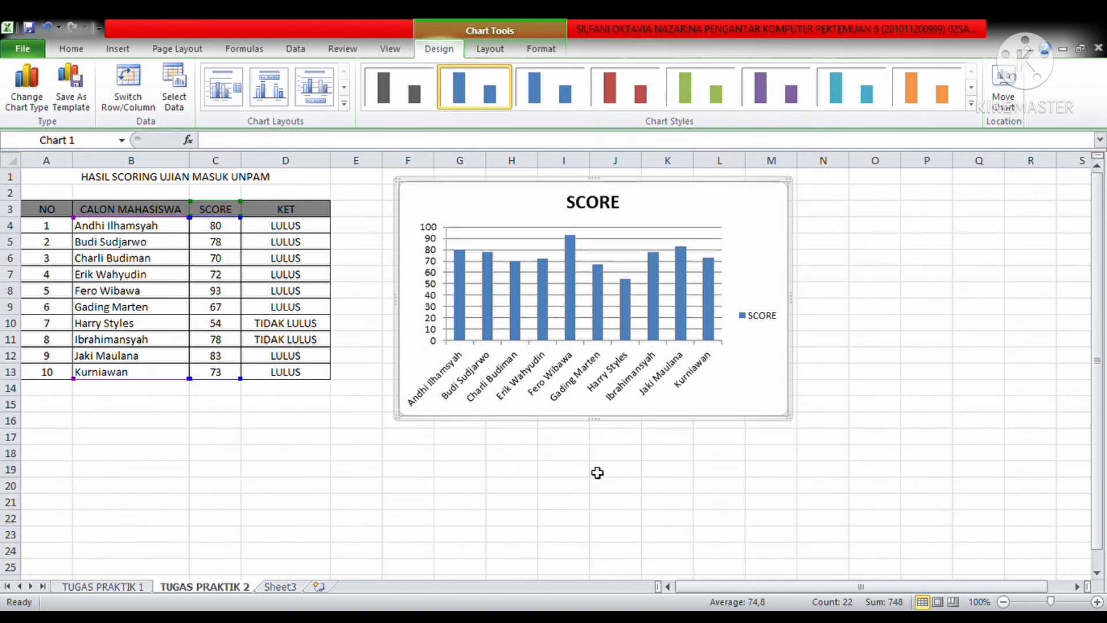
click(573, 91)
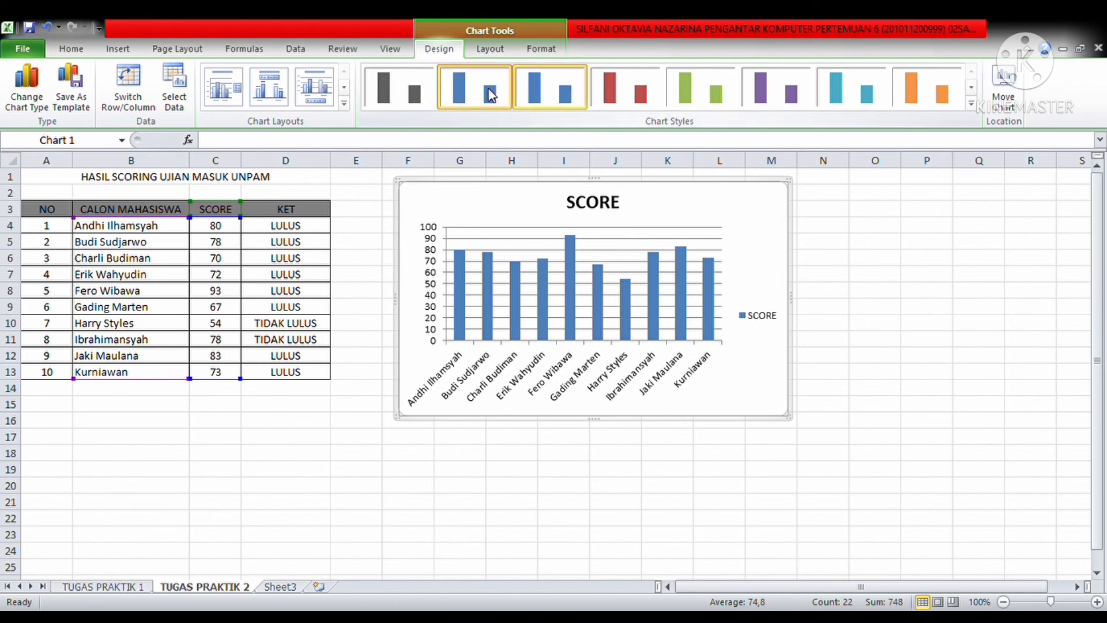
click(495, 486)
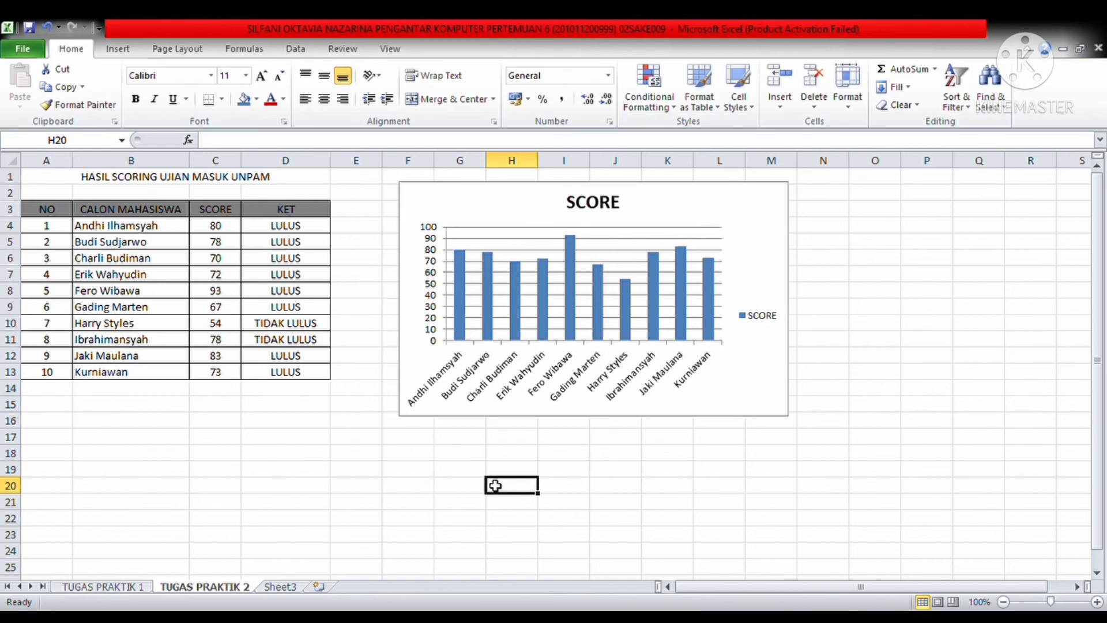